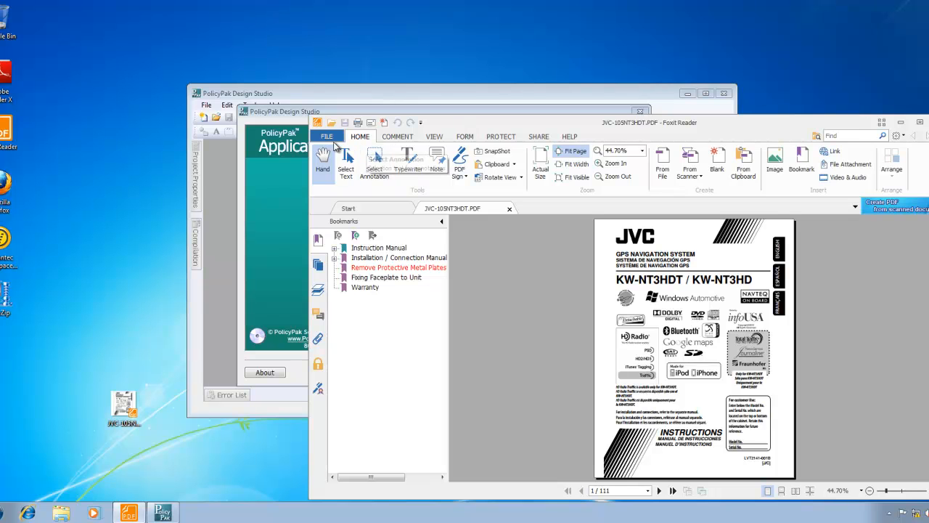
pyautogui.click(329, 138)
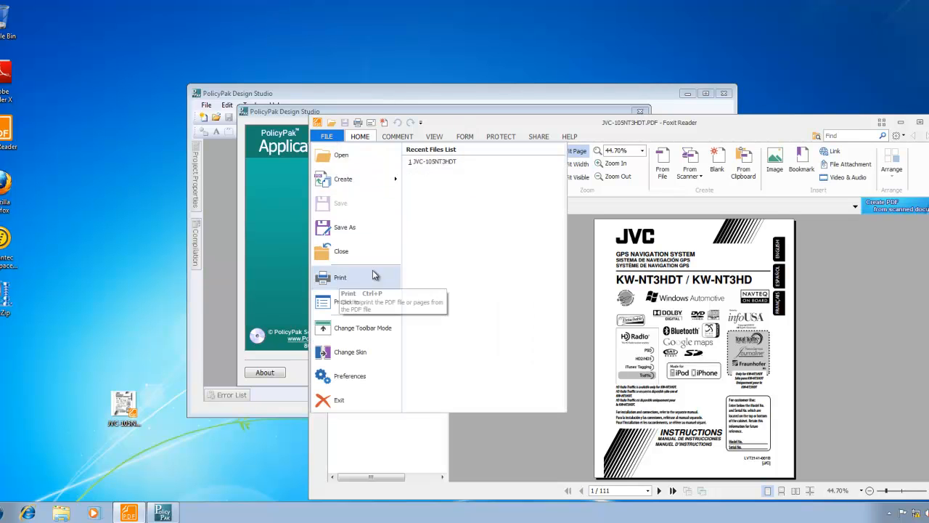
pyautogui.click(842, 291)
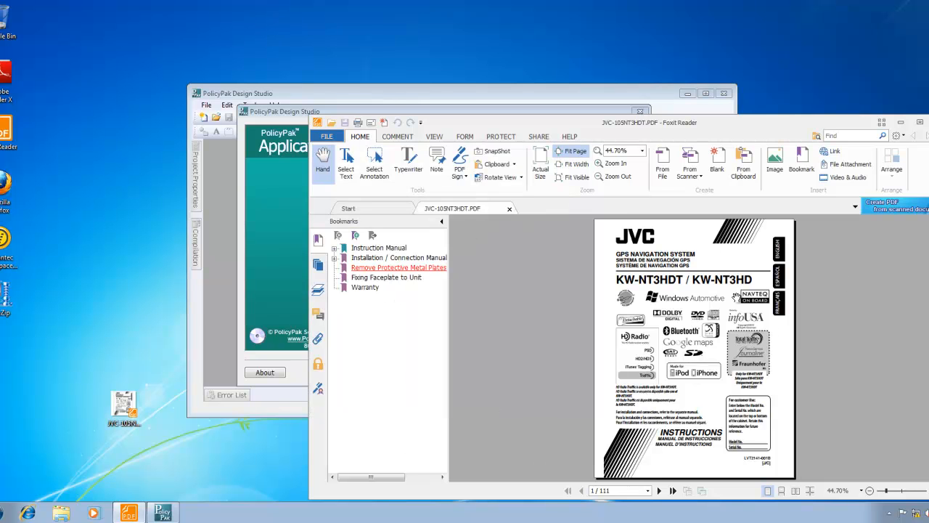
pyautogui.scroll(-4, 780, 353)
pyautogui.scroll(4, 773, 351)
# - Open the Print dialog for the JVC-105NT3HDT PDF in Foxit Reader
pyautogui.click(325, 137)
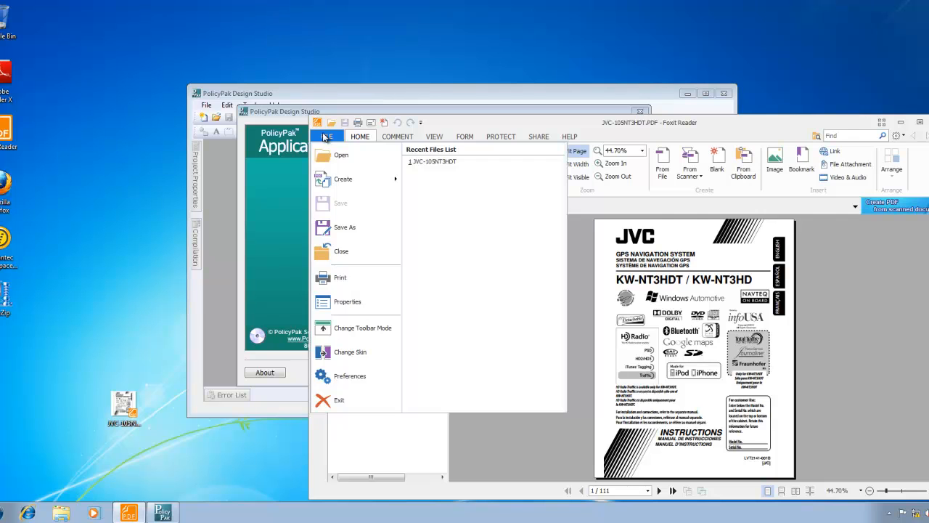
pyautogui.click(340, 282)
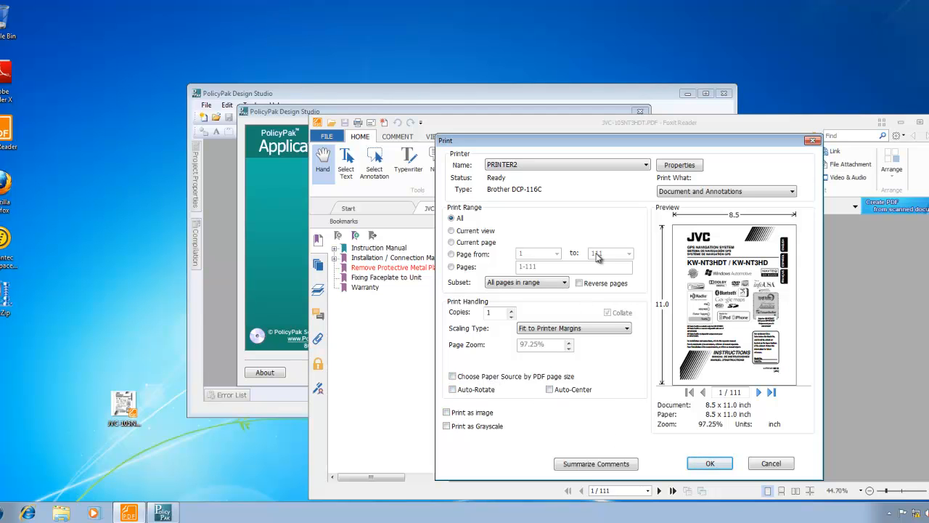
# - Switch to PolicyPak Design Studio and start a new Capture Wizard project targeting Foxit Reader's Print window
pyautogui.click(275, 252)
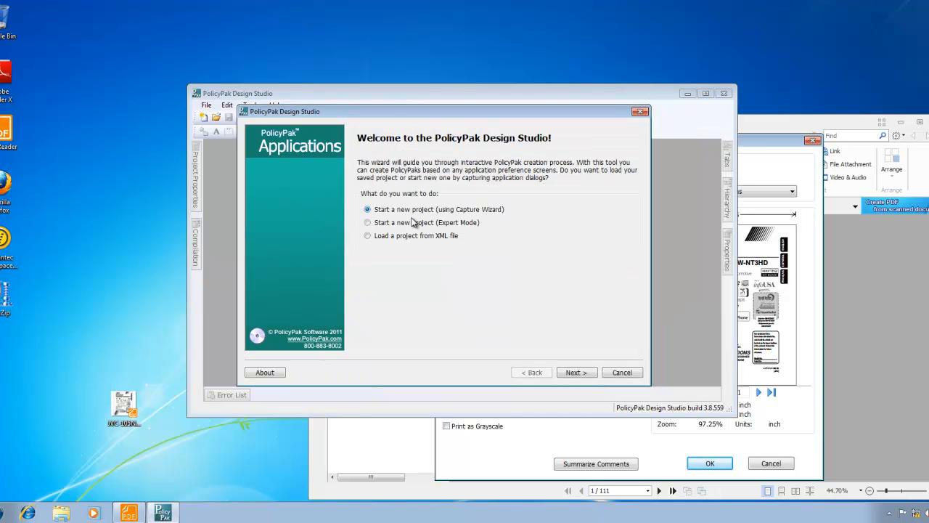
pyautogui.click(590, 378)
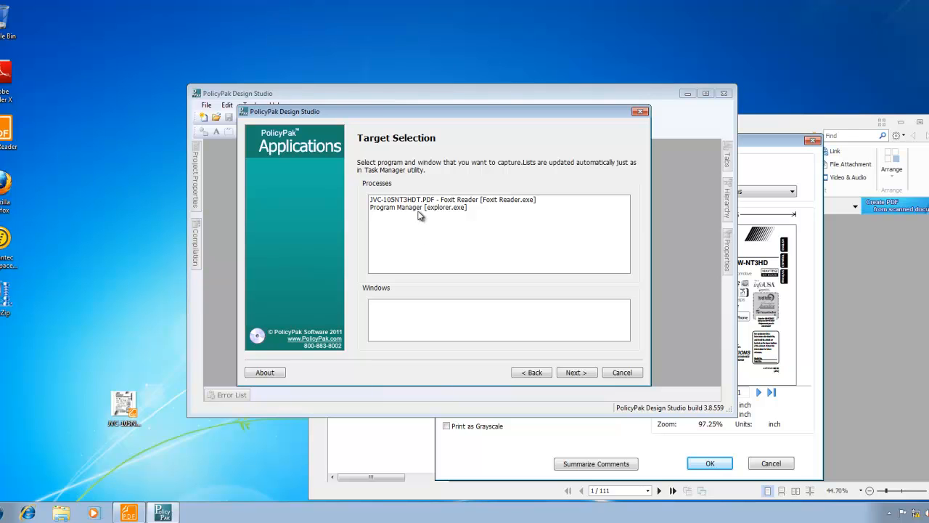
pyautogui.click(424, 201)
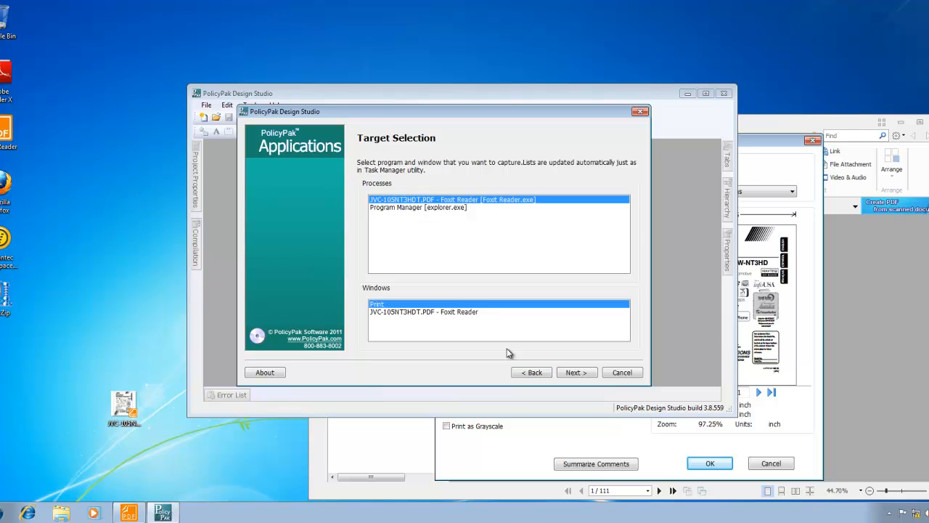
pyautogui.click(577, 372)
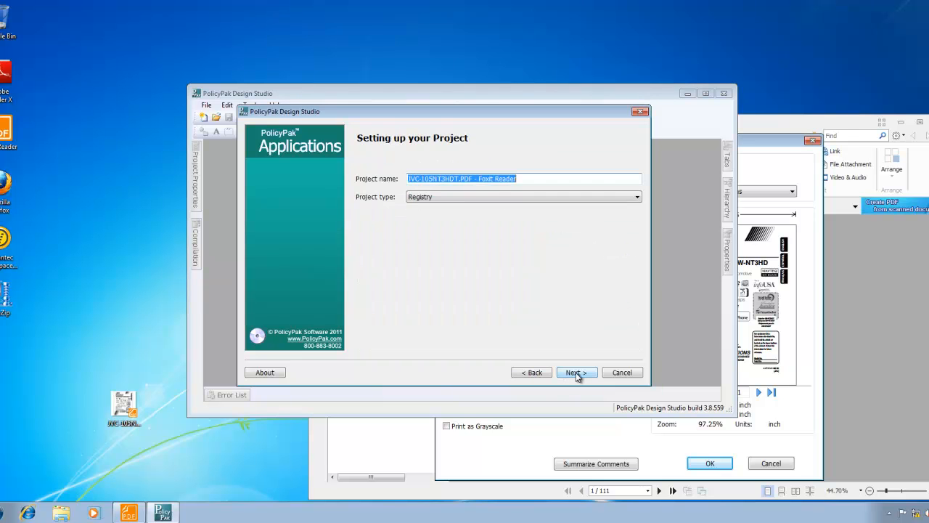
# - Name the project "Foxit Reader 6 Print" and keep Registry as its project type
pyautogui.write('Foxit Reader 6 Print')
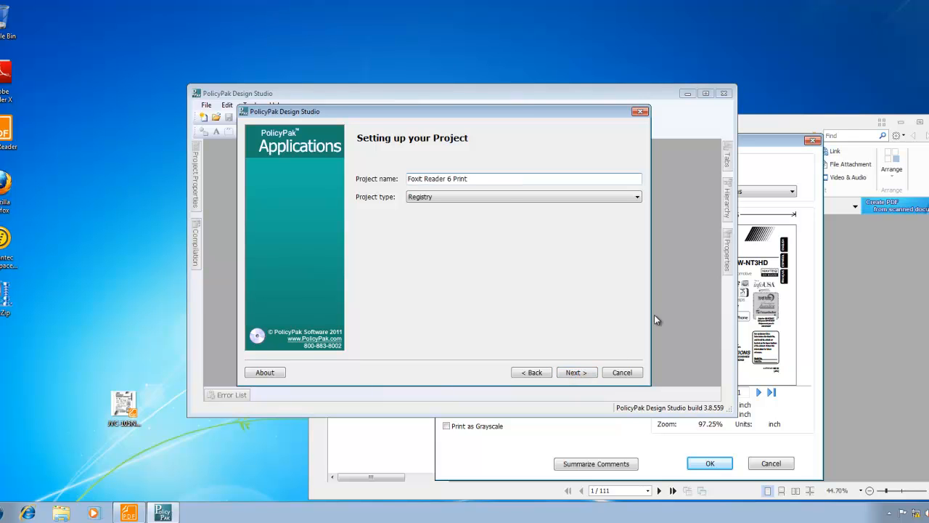
pyautogui.click(502, 196)
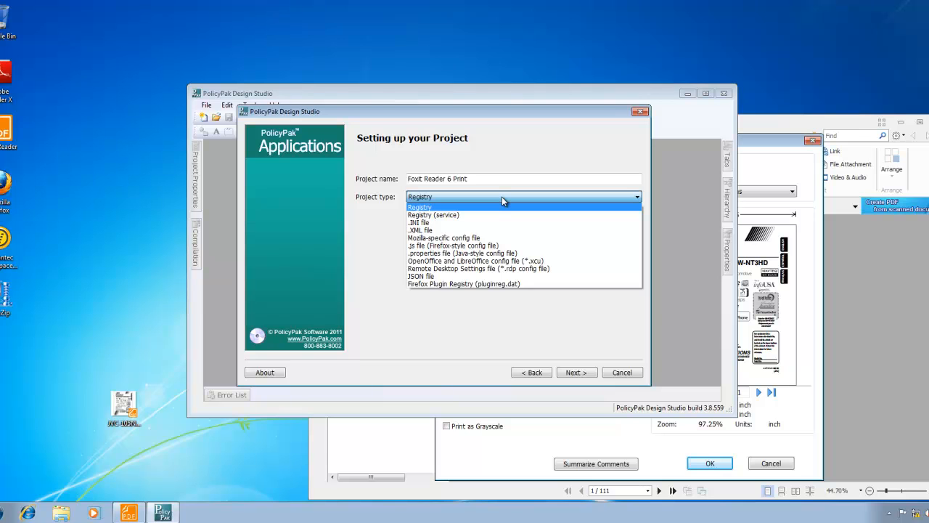
pyautogui.click(501, 197)
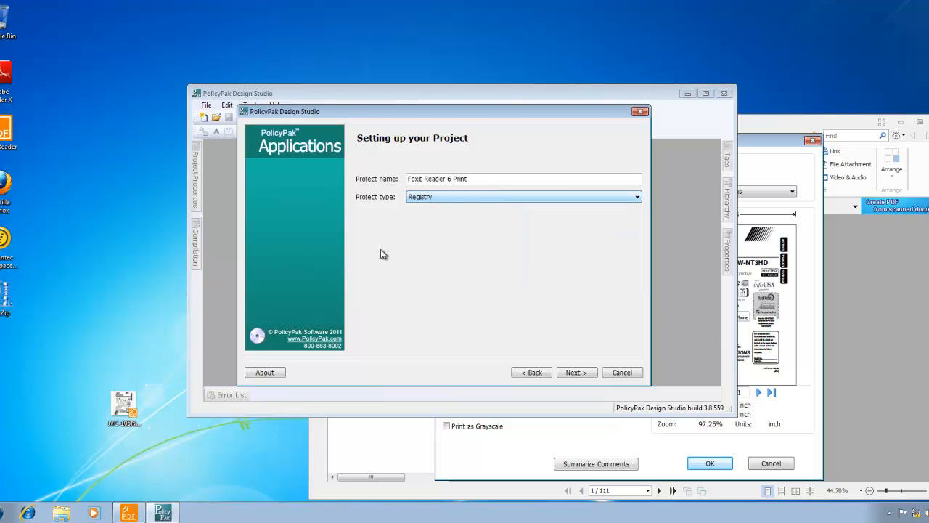
# - Launch regedit, display the HKEY_CURRENT_USER\Software\Foxit Software\Foxit Reader 6.0\printer key and dock the window at the side of the screen
pyautogui.click(1, 511)
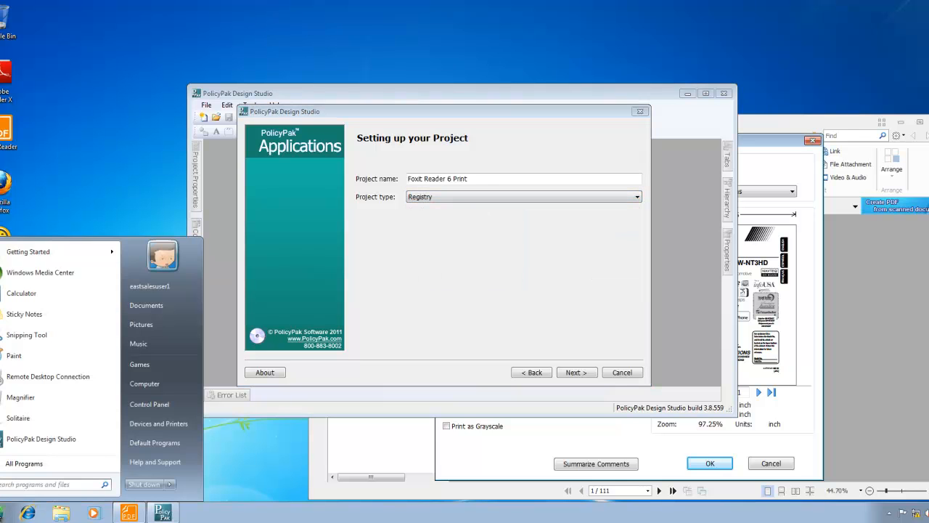
pyautogui.write('regedit')
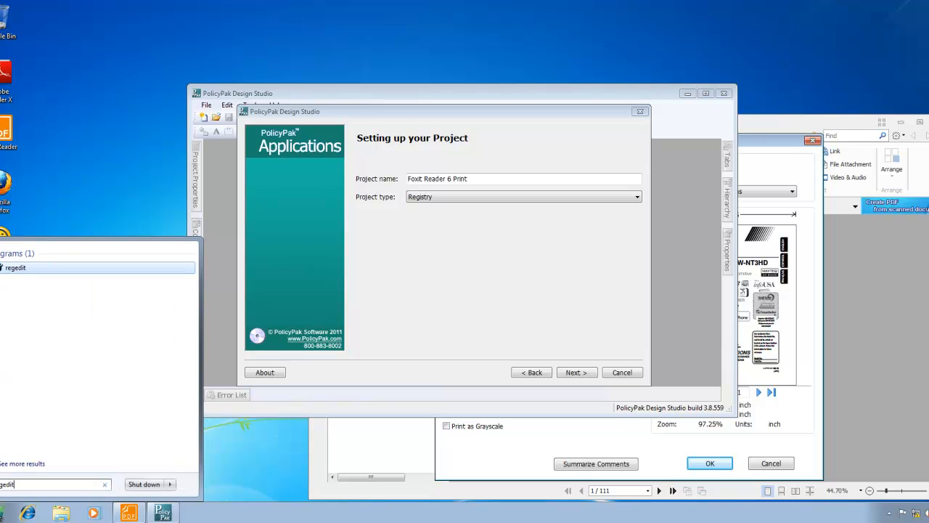
pyautogui.press('Return')
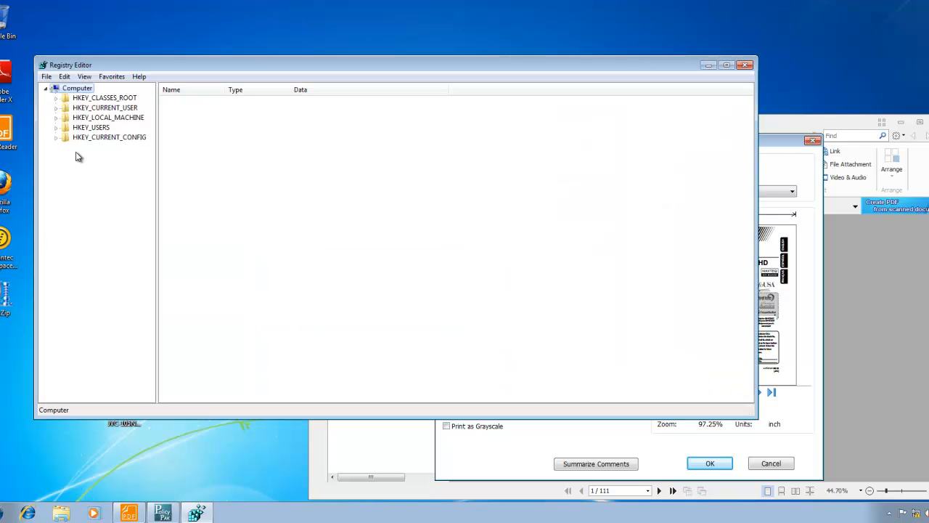
pyautogui.click(56, 109)
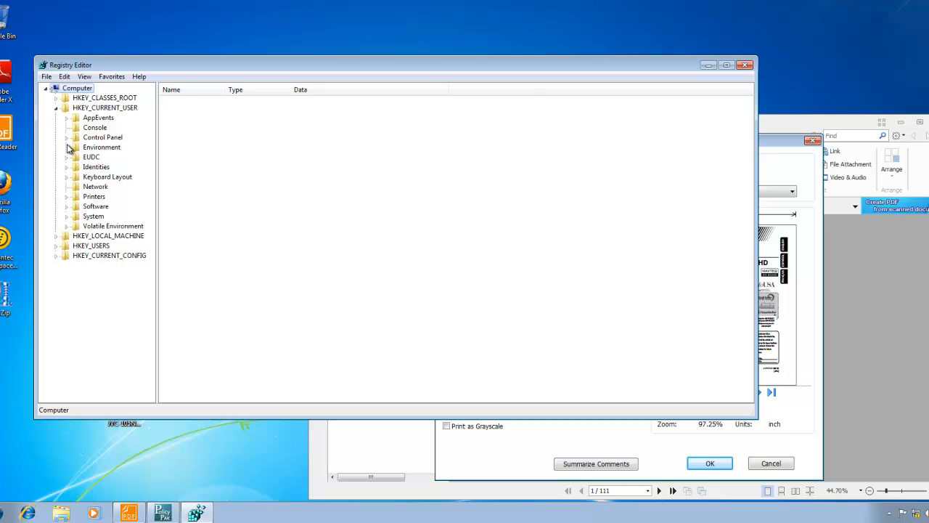
pyautogui.click(66, 206)
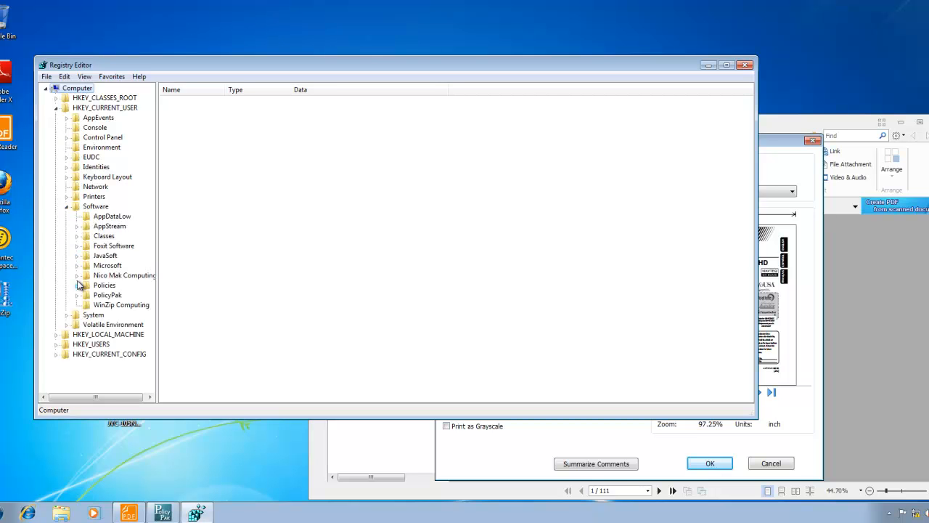
pyautogui.click(77, 245)
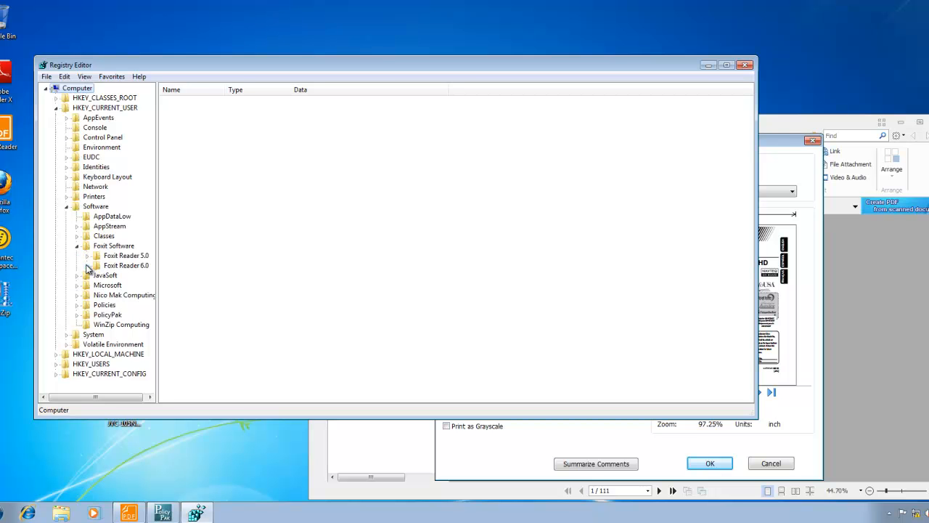
pyautogui.click(87, 265)
pyautogui.click(125, 315)
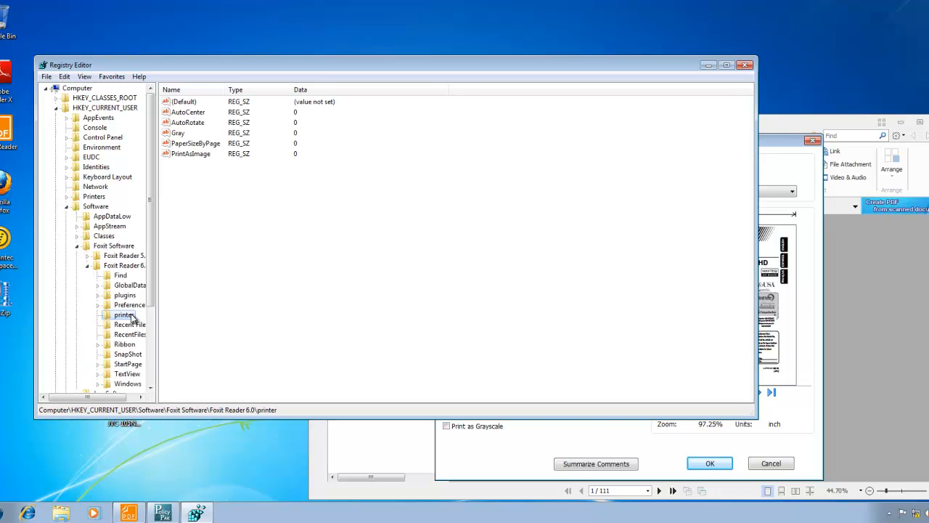
pyautogui.moveTo(316, 83); pyautogui.dragTo(1, 109)
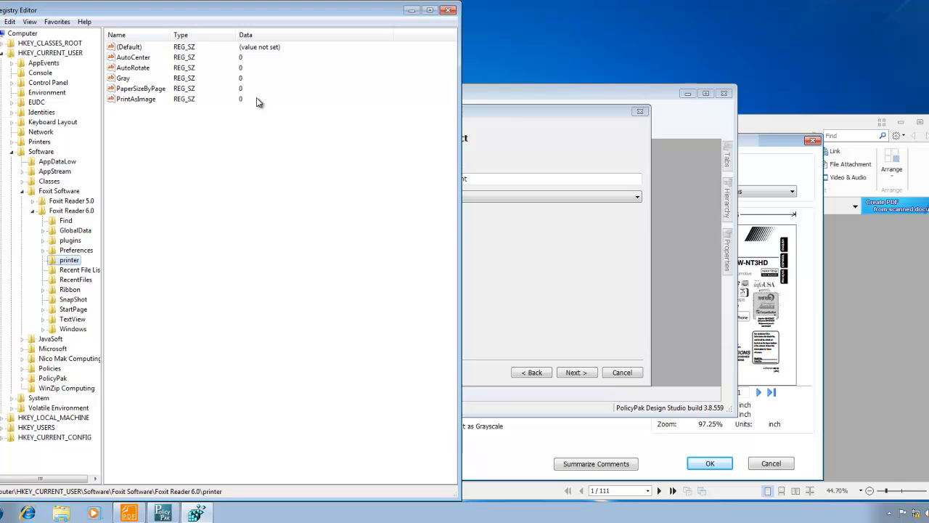
# - Return to the PolicyPak project wizard, select the data root under HKEY_CURRENT_USER\Software\Foxit Software and finish the wizard
pyautogui.click(522, 112)
pyautogui.moveTo(522, 112); pyautogui.dragTo(537, 110)
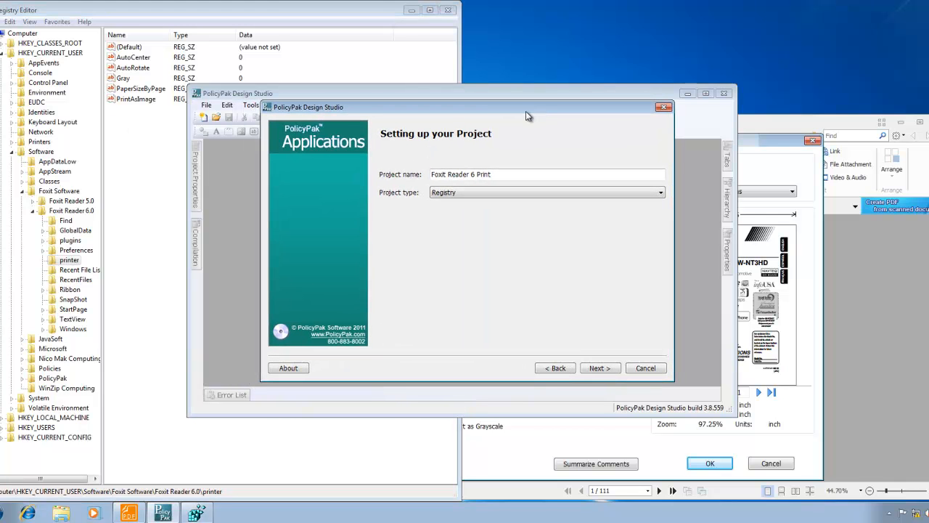
pyautogui.click(606, 370)
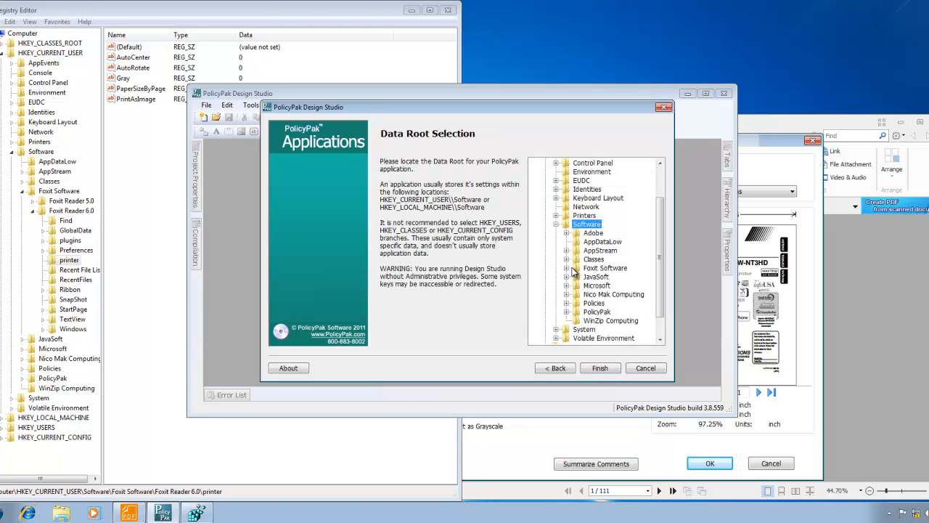
pyautogui.click(567, 268)
pyautogui.click(577, 286)
pyautogui.click(614, 277)
pyautogui.click(608, 368)
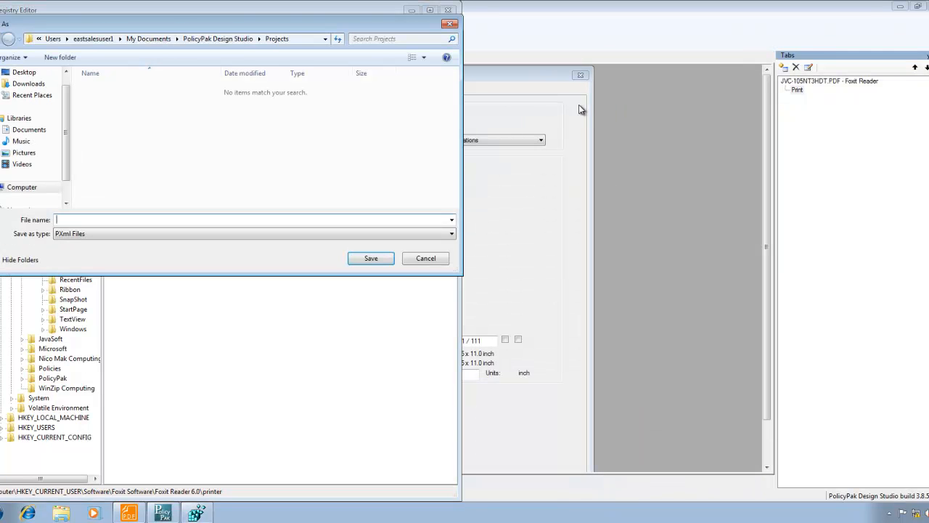
# - Save the project as foxit6-print in a new folder named FOXIT 6 on Local Disk (C:)
pyautogui.moveTo(388, 18); pyautogui.dragTo(750, 145)
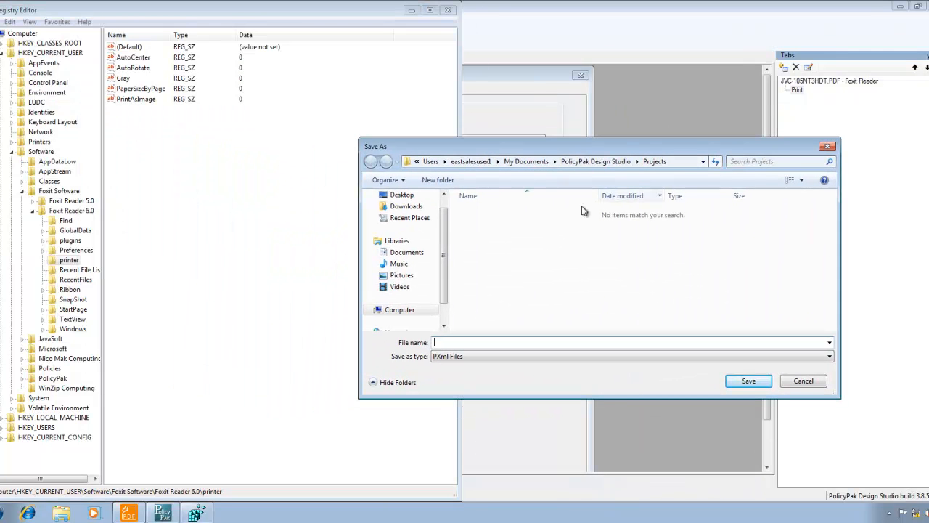
pyautogui.scroll(1, 449, 211)
pyautogui.click(407, 212)
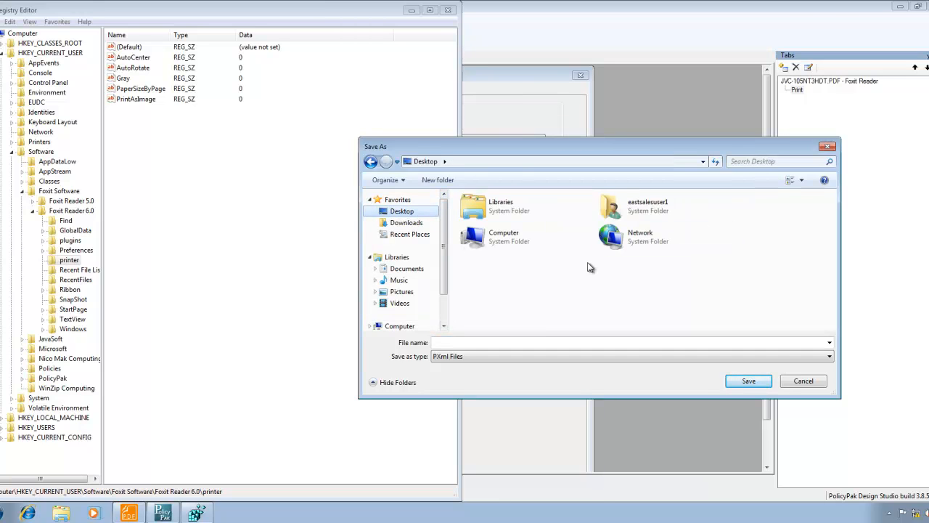
pyautogui.doubleClick(489, 241)
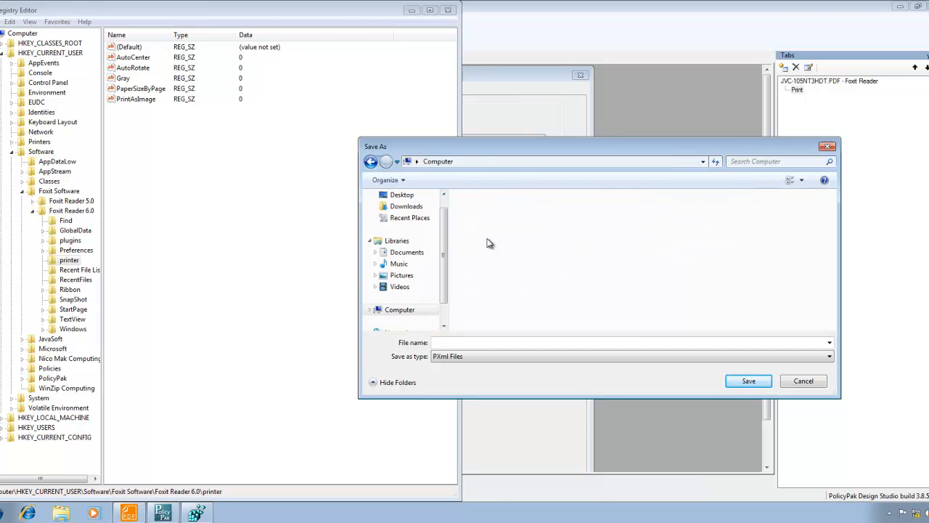
pyautogui.doubleClick(518, 225)
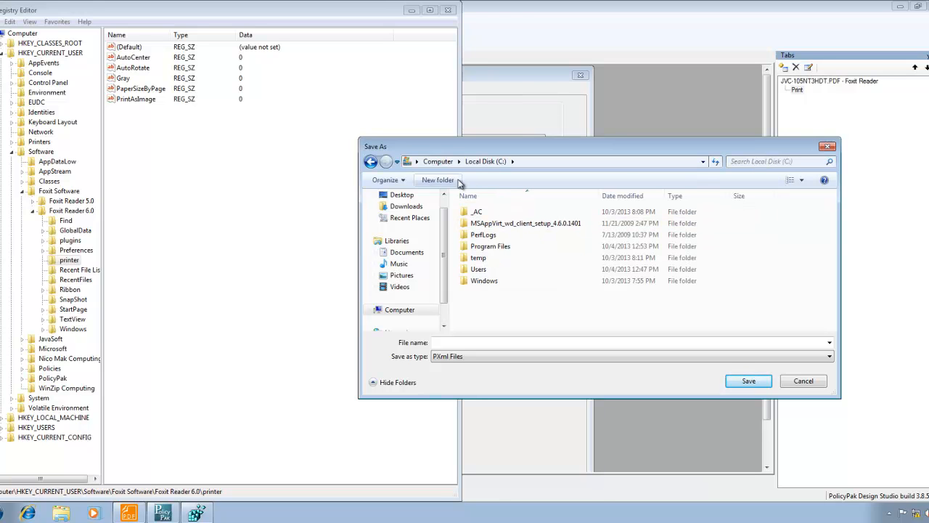
pyautogui.write('F')
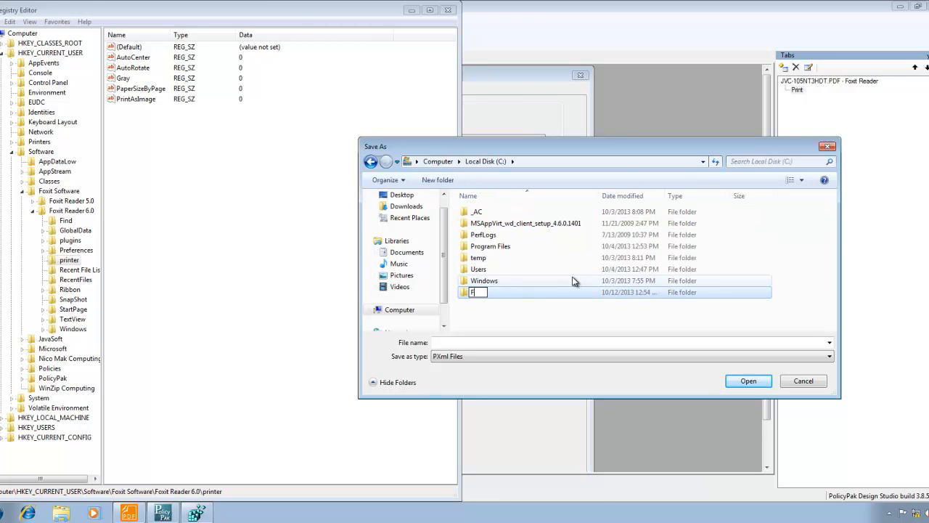
pyautogui.write('OXIT 6')
pyautogui.press('Return')
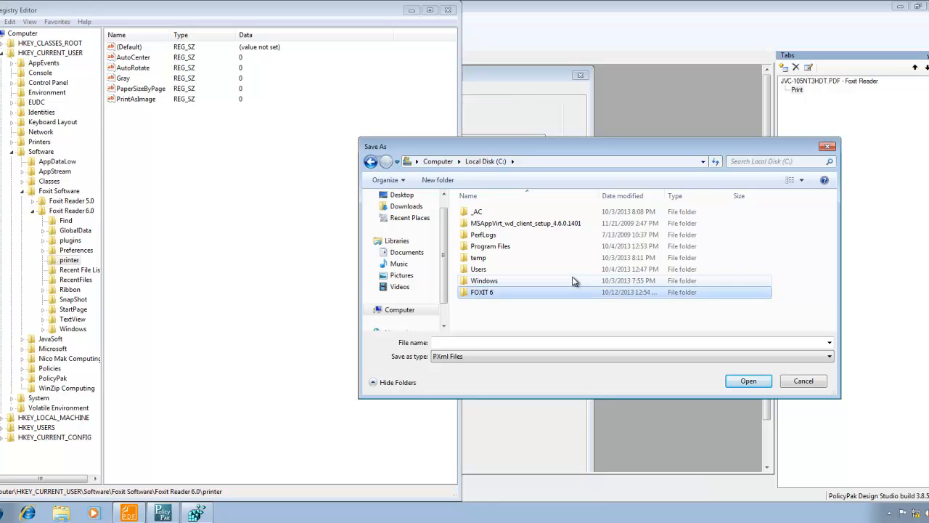
pyautogui.press('Return')
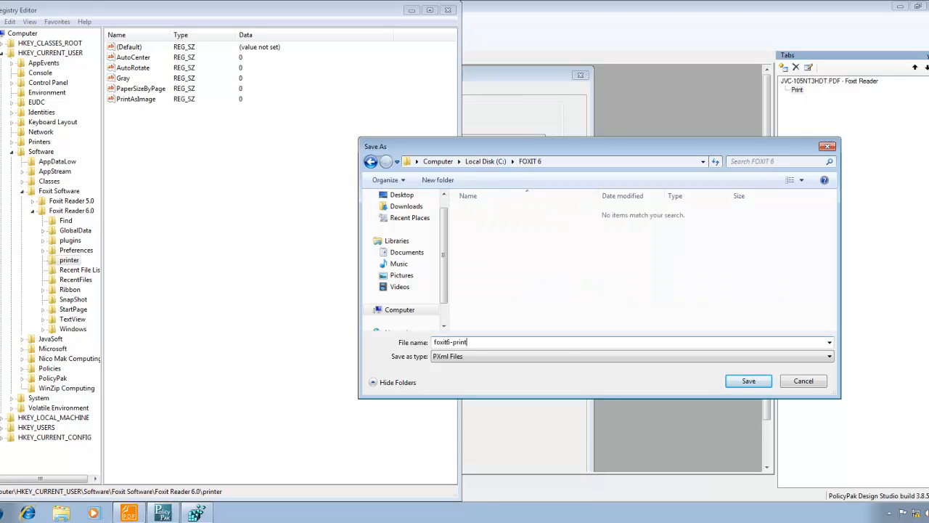
pyautogui.press('Return')
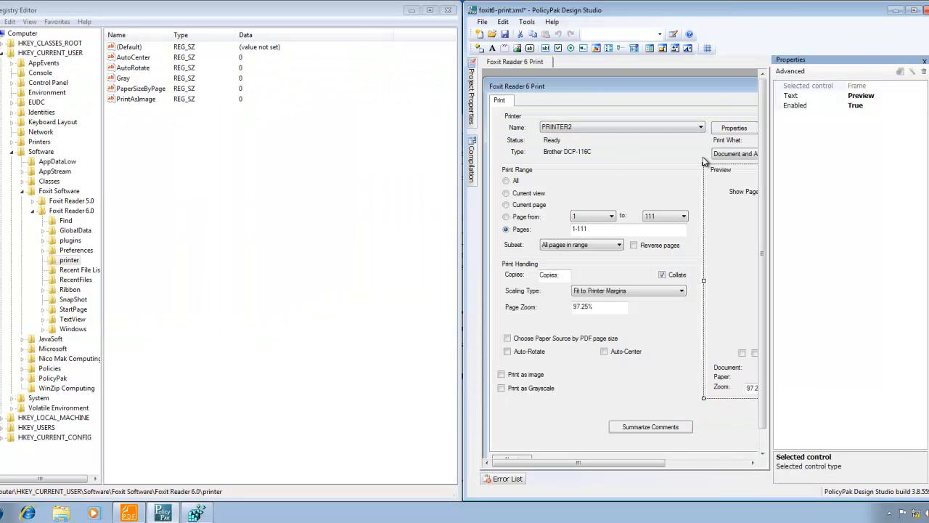
# - Narrow the Registry Editor window and place Foxit Reader's Print dialog between it and the Design Studio window
pyautogui.click(411, 11)
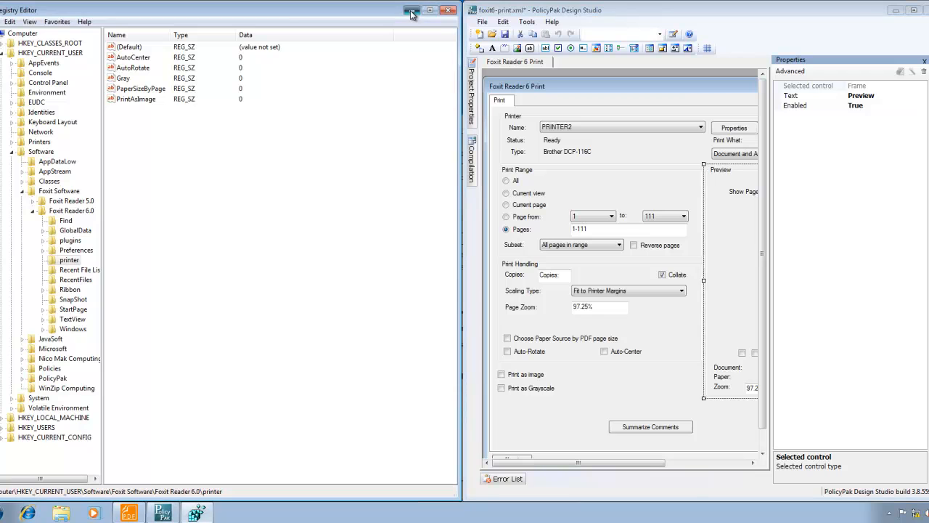
pyautogui.click(411, 11)
pyautogui.moveTo(428, 130); pyautogui.dragTo(279, 115)
pyautogui.moveTo(452, 142); pyautogui.dragTo(206, 128)
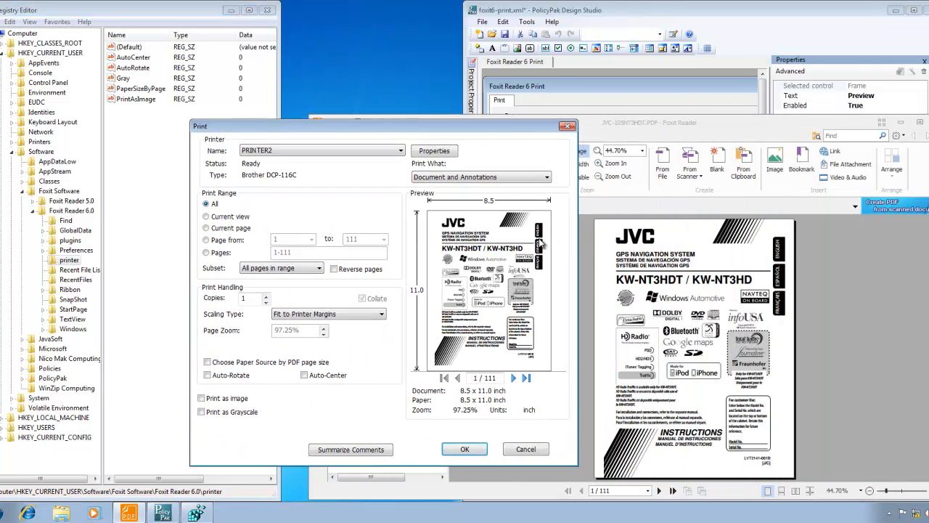
# - Run the Checkbox Configuration Wizard for Choose Paper Source by PDF page size, tracking the registry's printer key and declaring the checkbox currently unchecked
pyautogui.click(625, 96)
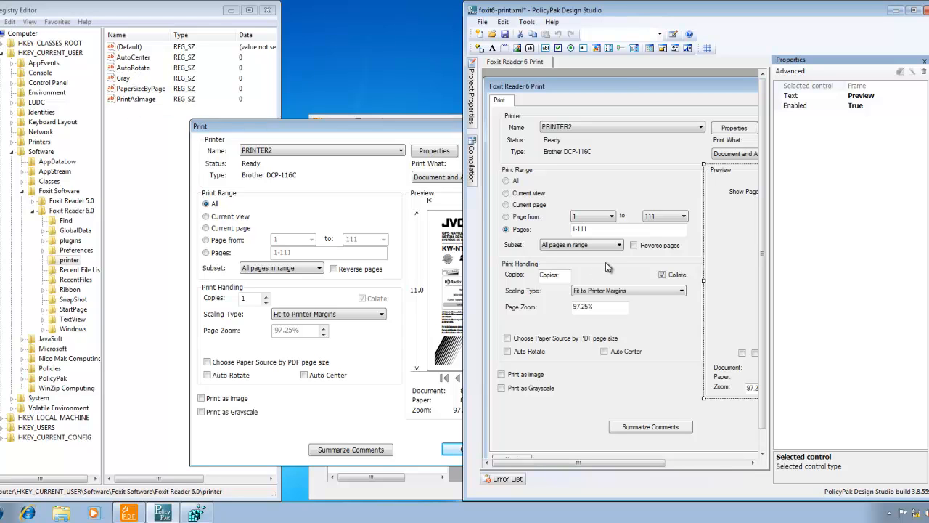
pyautogui.rightClick(547, 340)
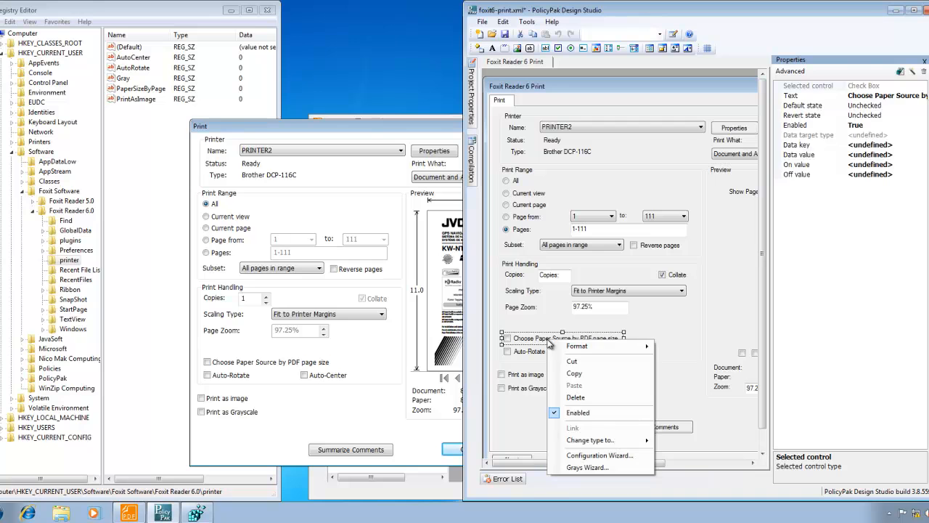
pyautogui.click(605, 455)
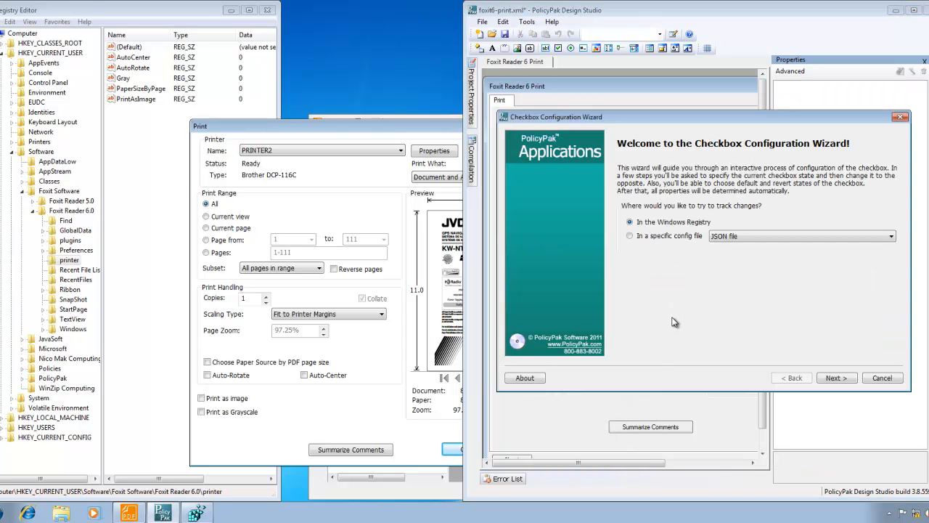
pyautogui.press('Return')
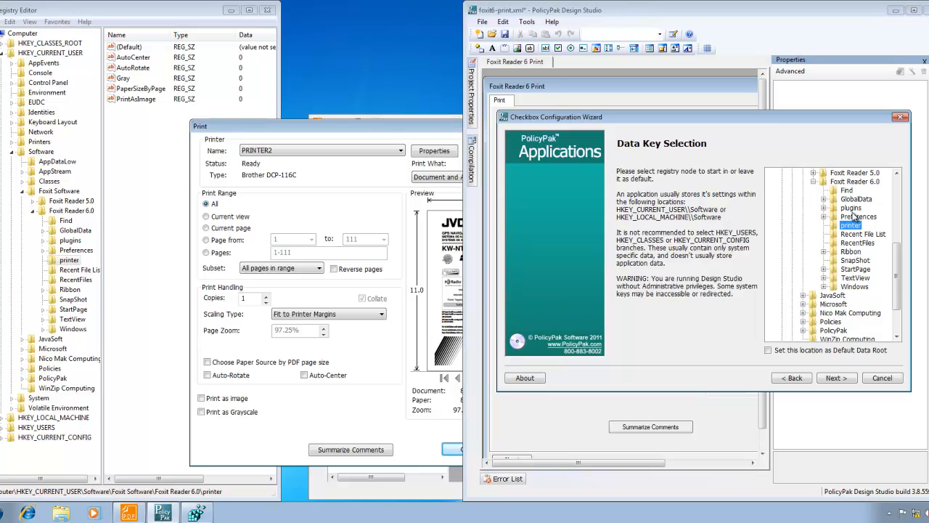
pyautogui.press('Return')
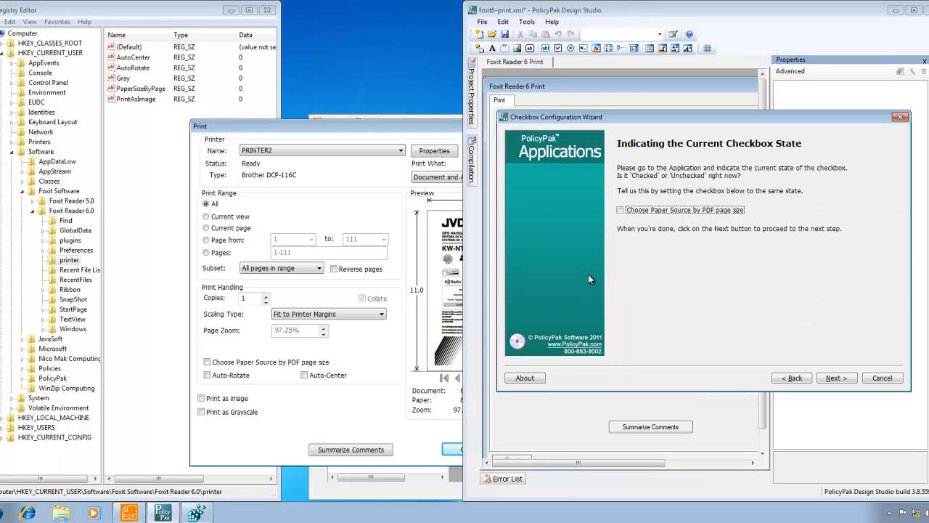
pyautogui.press('Return')
# - In Foxit Reader, enable Choose Paper Source by PDF page size, confirm the Print dialog, cancel the print job and refresh the registry's printer key
pyautogui.click(248, 364)
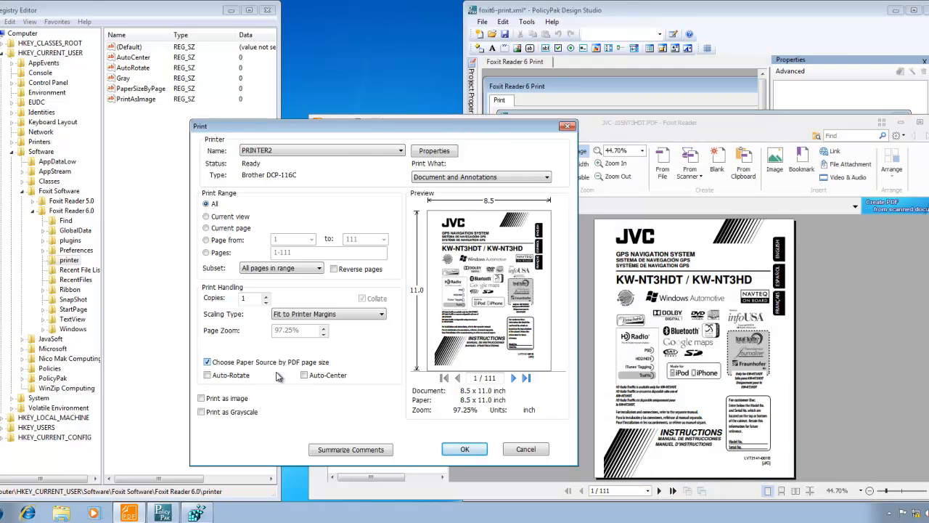
pyautogui.click(469, 450)
pyautogui.click(557, 254)
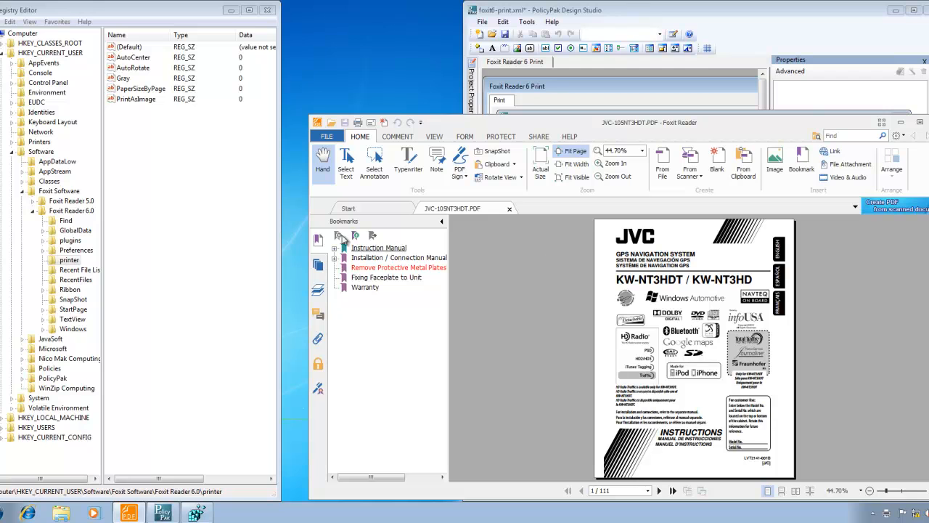
pyautogui.click(223, 219)
pyautogui.press('F5')
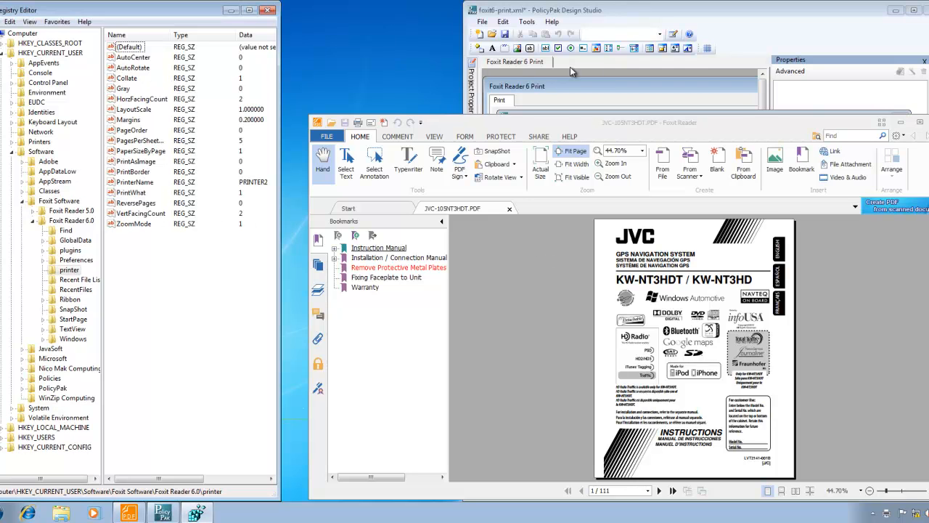
# - Have the Design Studio wizard capture the registry changes, and reopen Foxit Reader's Print dialog beside it
pyautogui.click(591, 94)
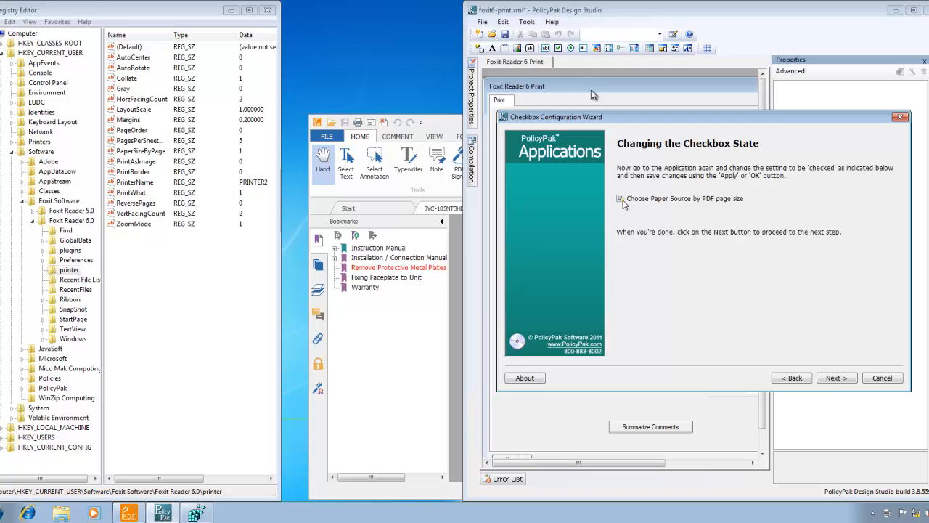
pyautogui.click(834, 377)
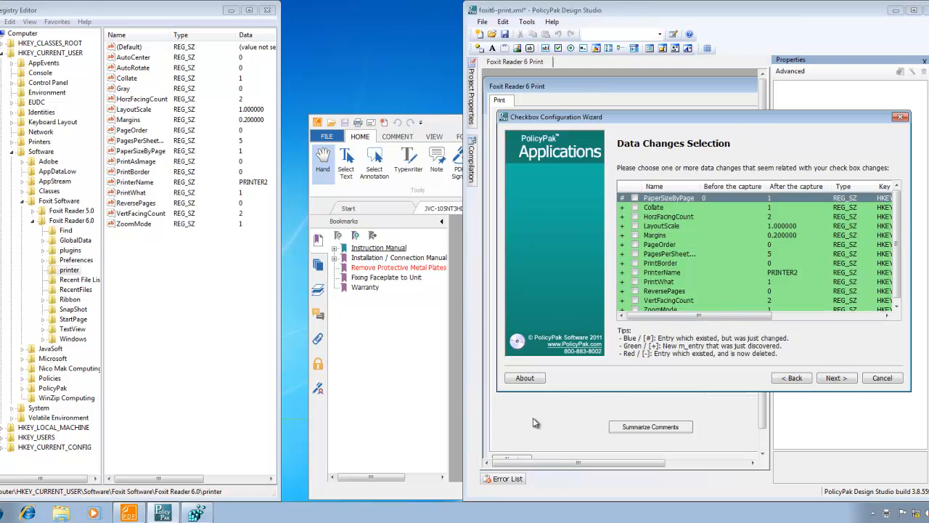
pyautogui.click(326, 136)
pyautogui.click(341, 279)
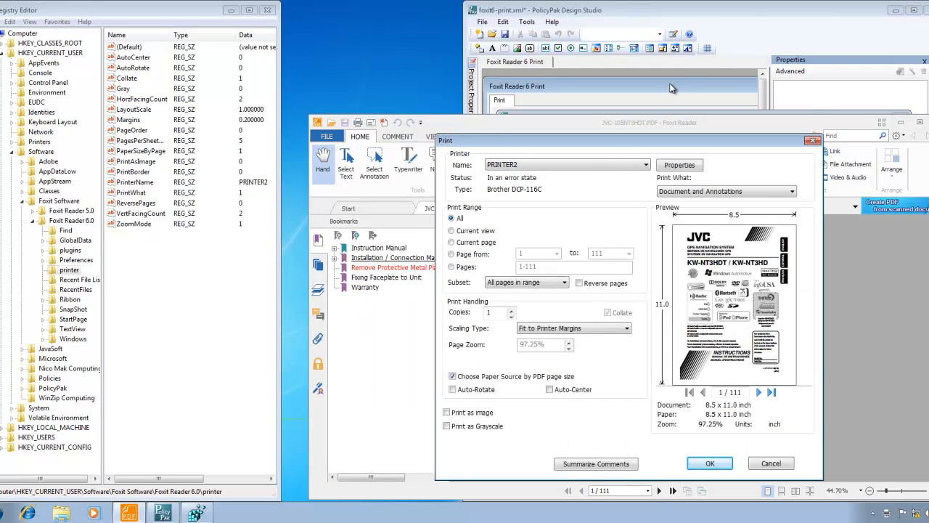
pyautogui.click(738, 30)
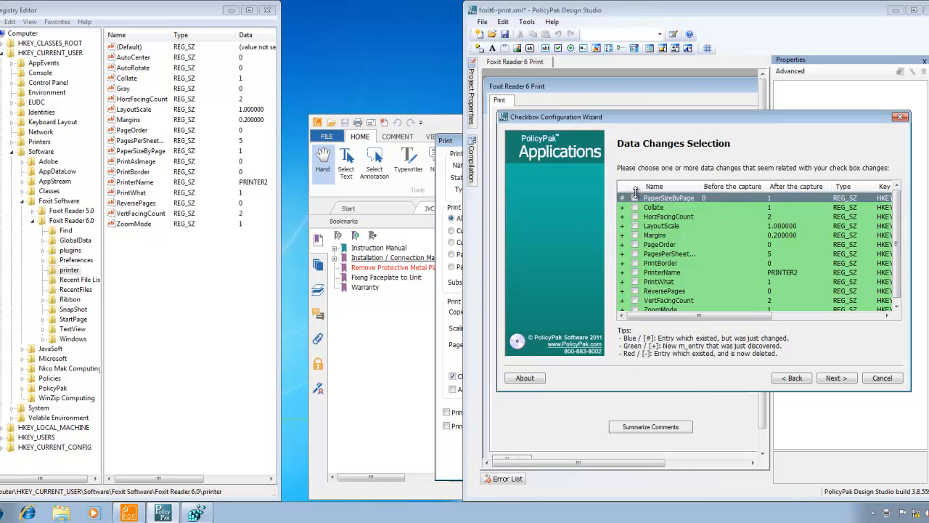
# - Link the checkbox to the PaperSizeByPage entry with Off as 0 and On as 1, accept the remaining defaults and finish the wizard
pyautogui.click(836, 378)
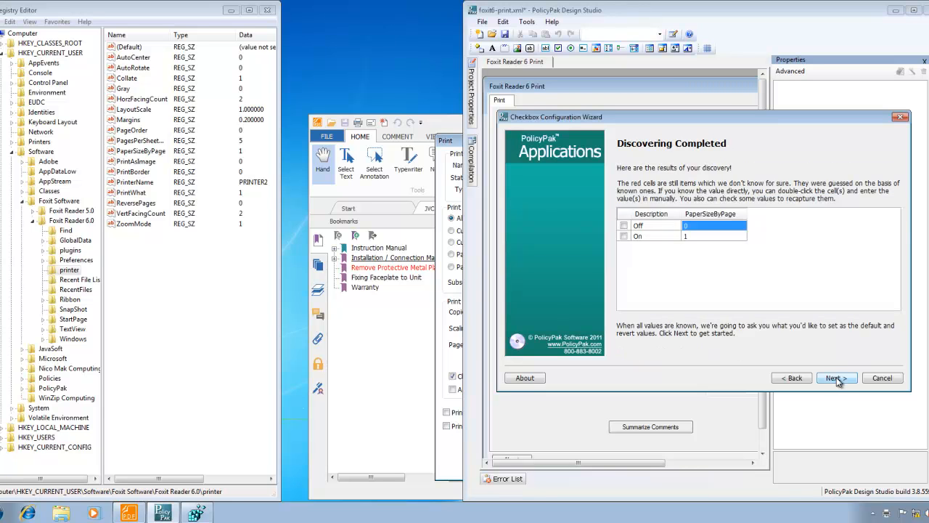
pyautogui.click(836, 378)
pyautogui.click(836, 378)
pyautogui.click(836, 378)
pyautogui.click(836, 378)
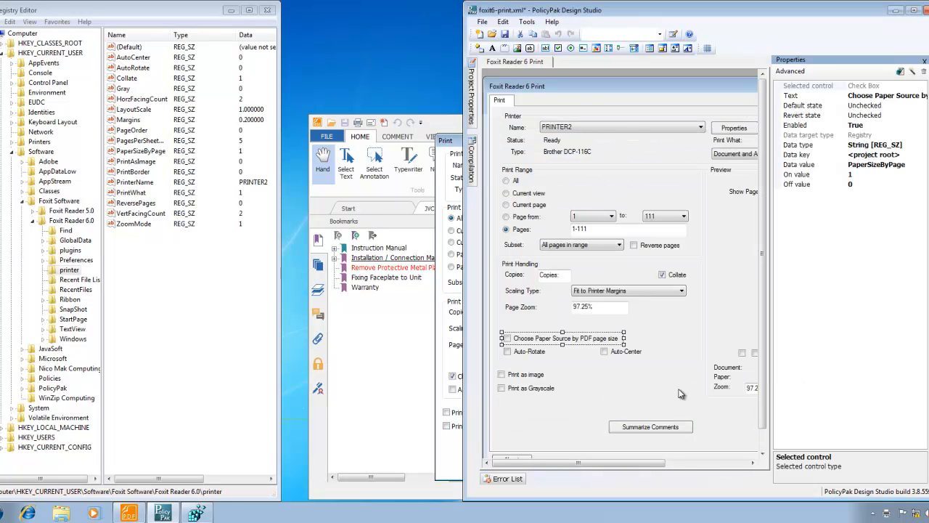
# - Start the Checkbox Configuration Wizard for Auto-Rotate and proceed with the Windows Registry's printer key to the current checkbox state
pyautogui.rightClick(528, 354)
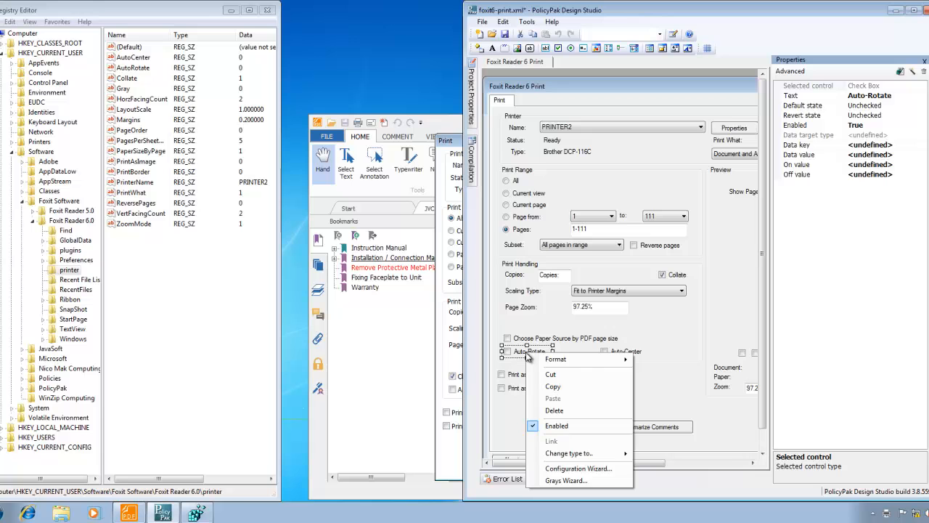
pyautogui.click(613, 473)
pyautogui.press('Return')
pyautogui.press('Return')
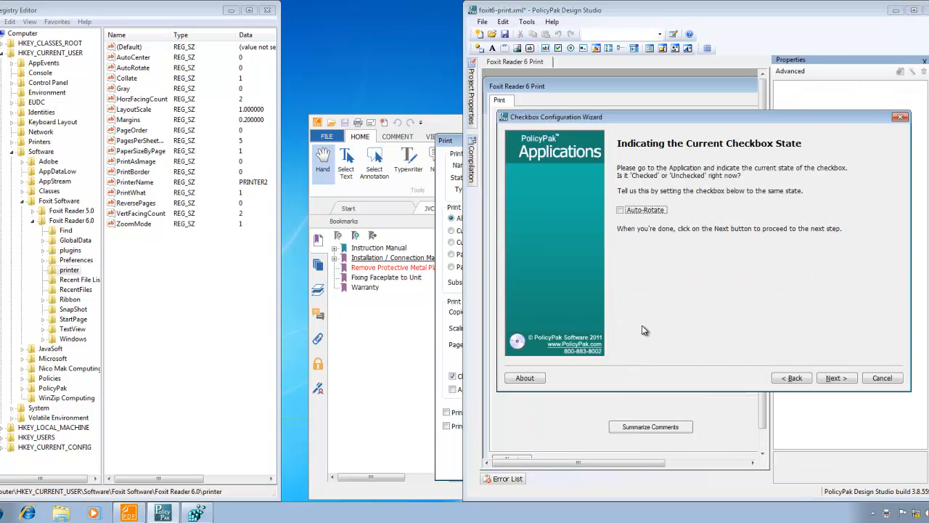
# - Enable Auto-Rotate in Foxit Reader's Print dialog, confirm it and cancel the print job
pyautogui.moveTo(447, 143); pyautogui.dragTo(404, 146)
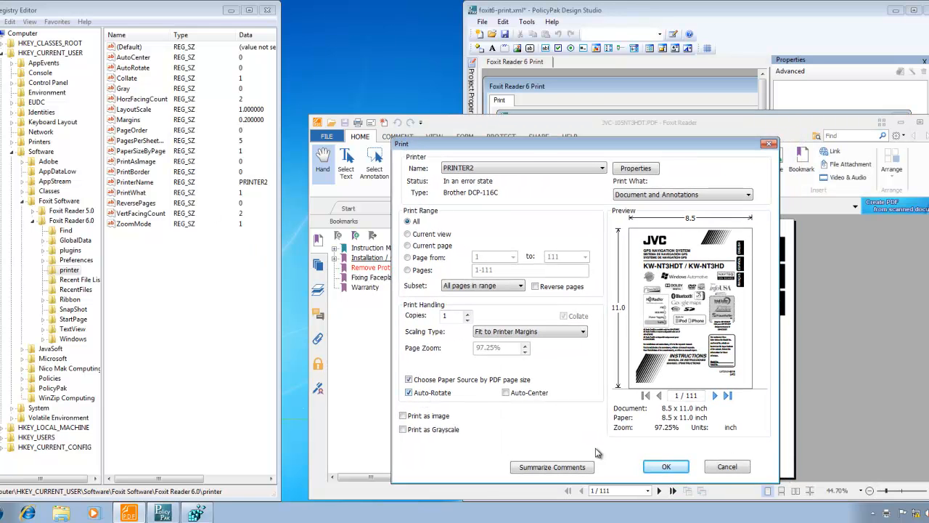
pyautogui.click(666, 466)
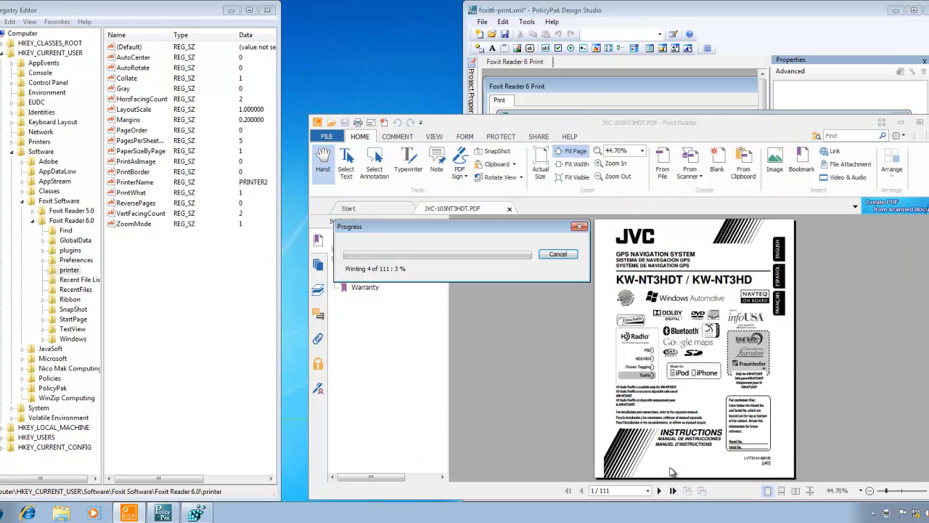
pyautogui.click(558, 254)
# - Try to have the wizard detect the Auto-Rotate registry change, and decline restarting with another data target
pyautogui.click(649, 92)
pyautogui.click(836, 377)
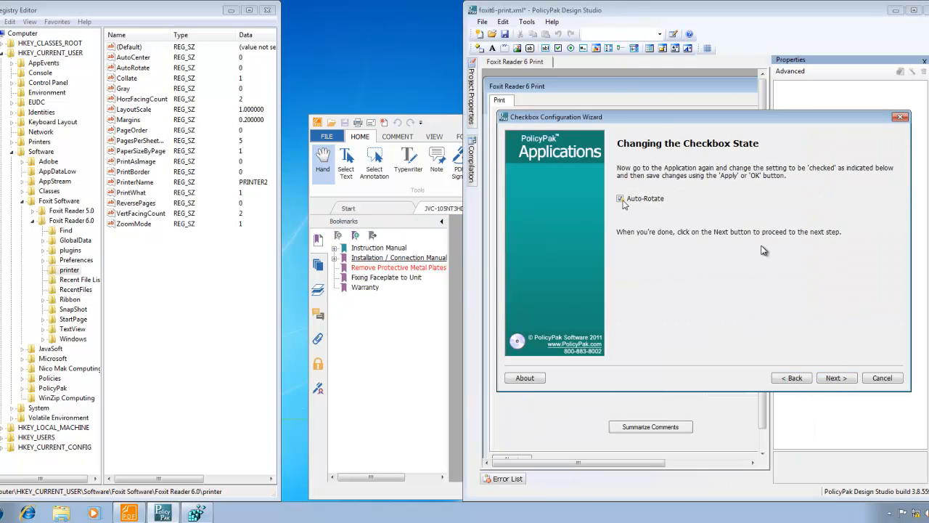
pyautogui.click(835, 380)
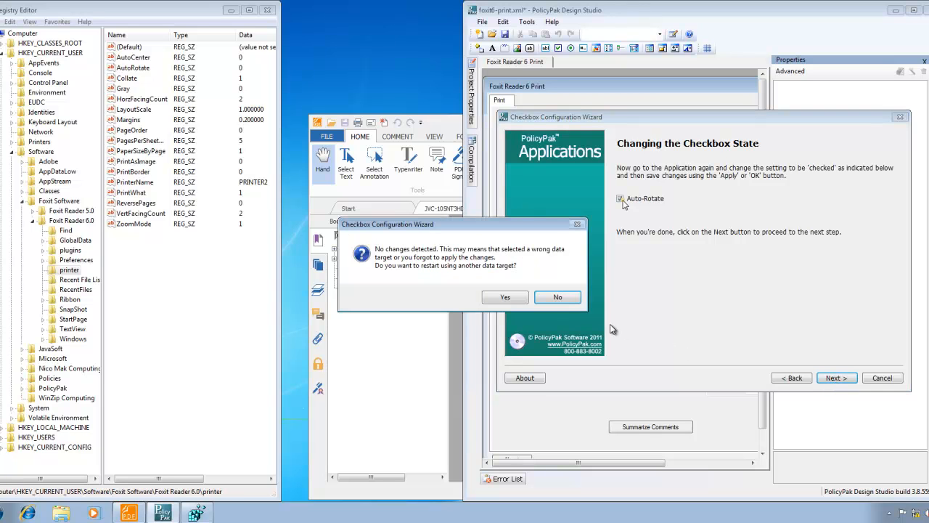
pyautogui.click(558, 298)
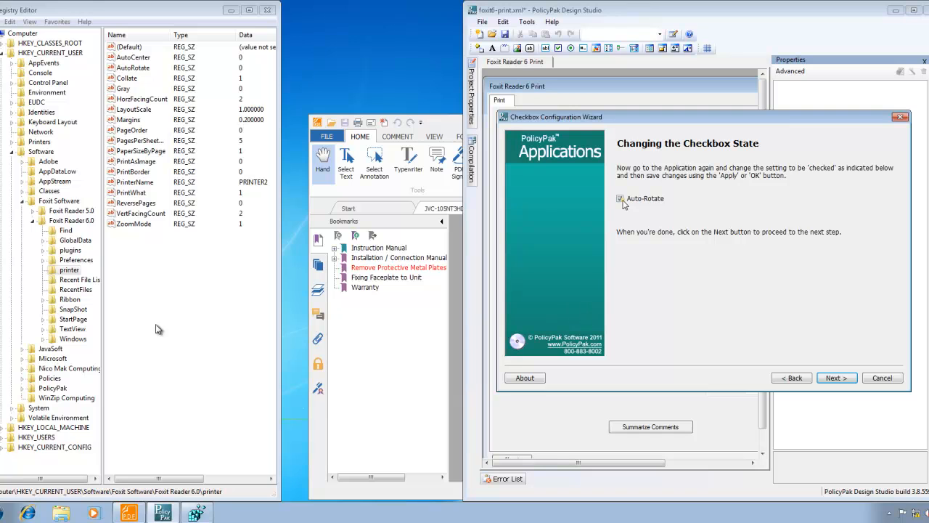
# - Refresh the registry's printer values and take the Auto-Rotate wizard back to its welcome page
pyautogui.click(181, 318)
pyautogui.click(794, 378)
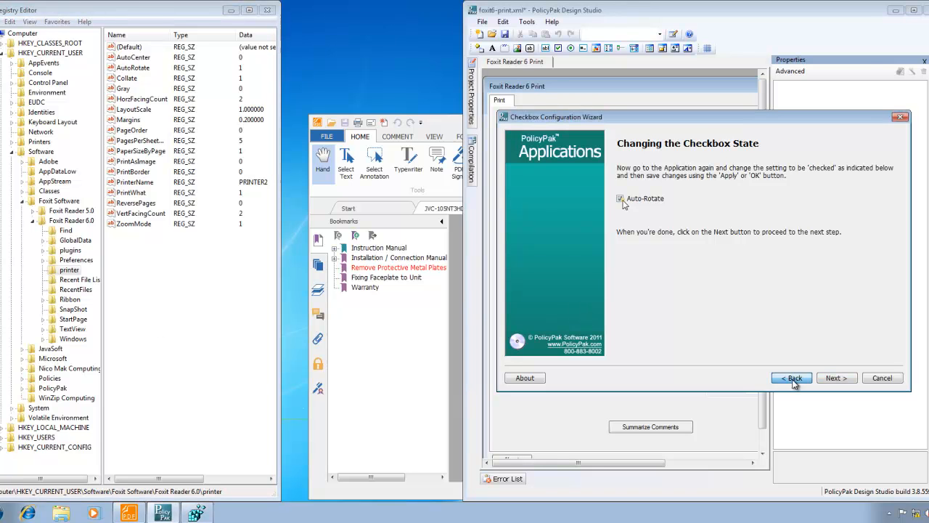
pyautogui.click(795, 379)
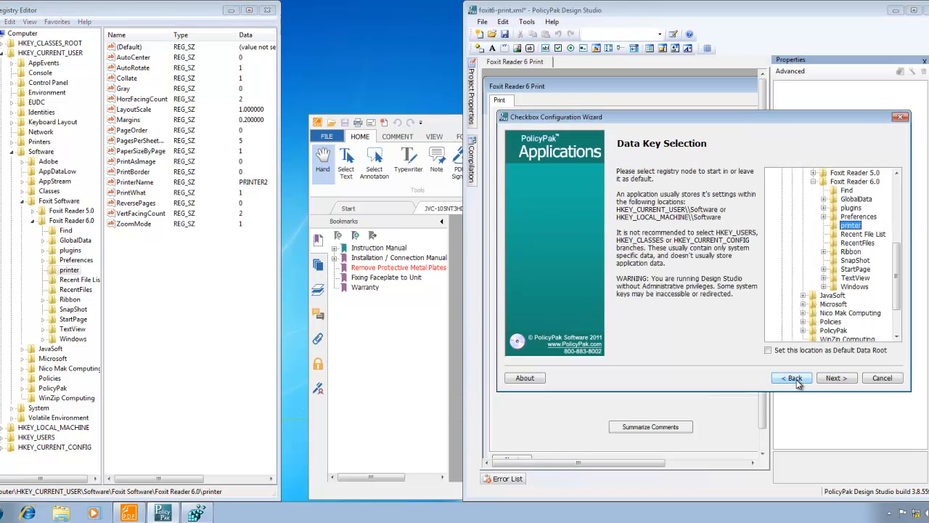
pyautogui.click(794, 379)
# - Disable Auto-Rotate in Foxit Reader's Print dialog, confirm the print and return to the Design Studio wizard
pyautogui.click(427, 382)
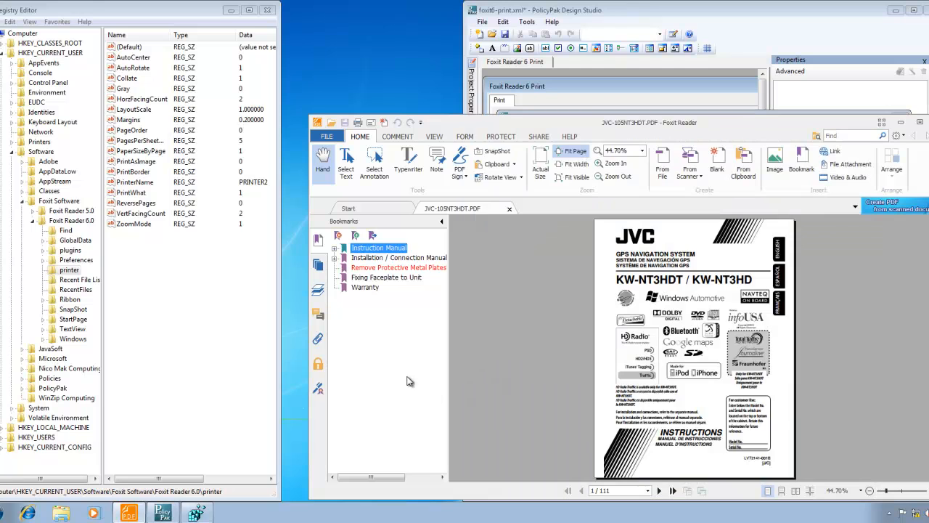
pyautogui.click(330, 138)
pyautogui.click(355, 283)
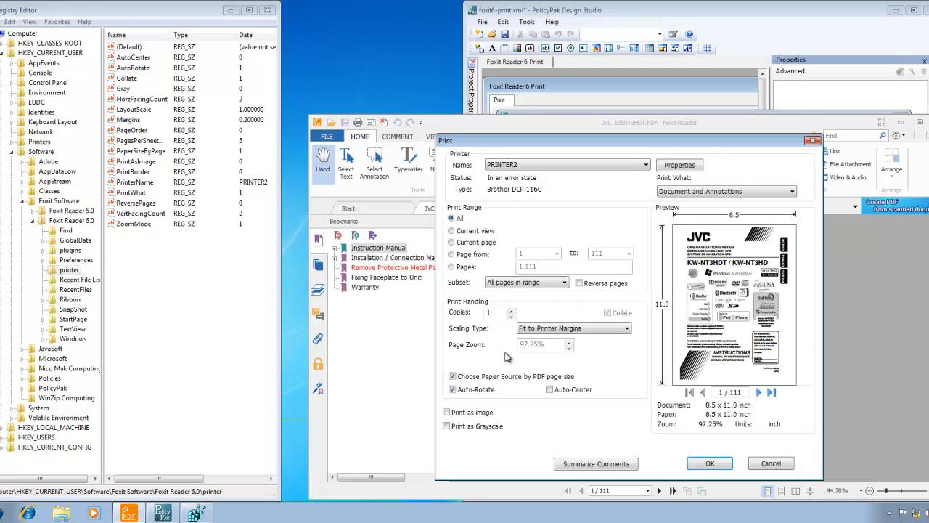
pyautogui.click(491, 390)
pyautogui.click(710, 464)
pyautogui.click(621, 98)
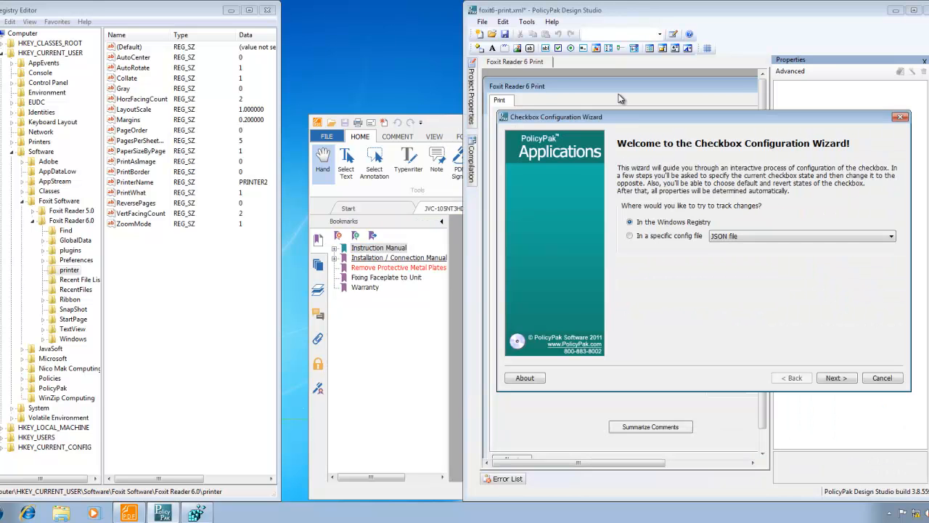
# - Advance the Auto-Rotate wizard with the printer key selected to the current checkbox state, and refresh the Registry Editor values
pyautogui.click(827, 378)
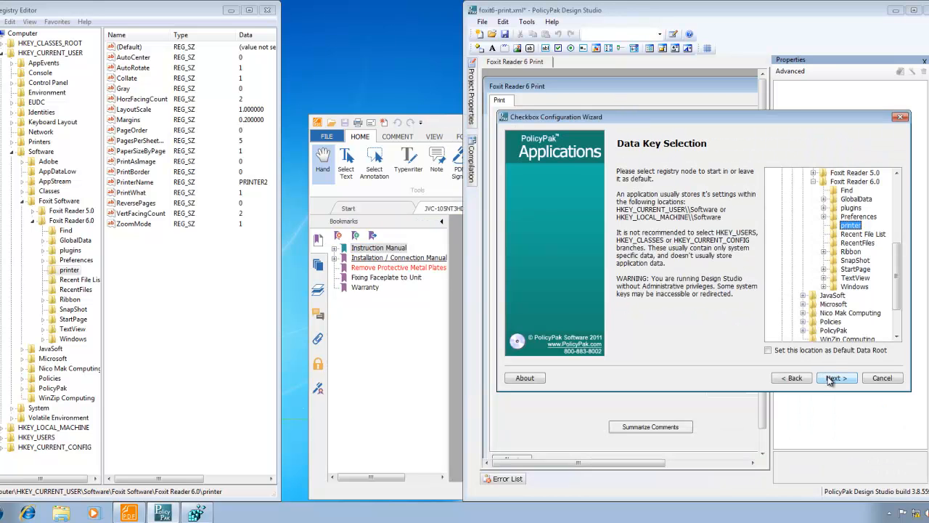
pyautogui.click(831, 378)
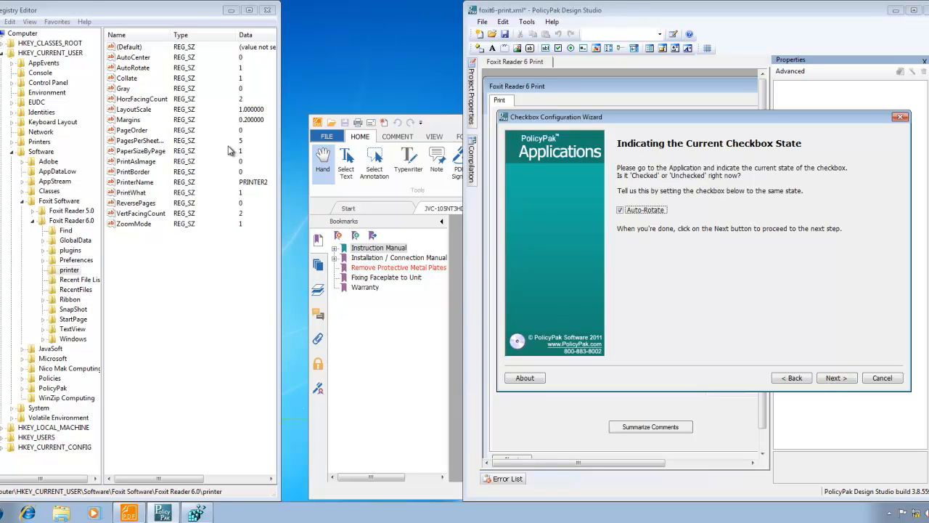
pyautogui.click(177, 251)
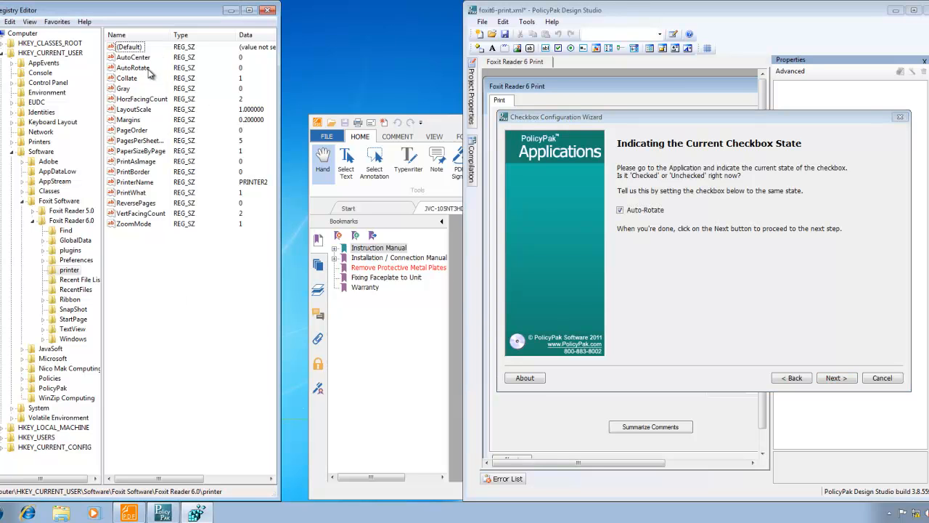
# - Enable Auto-Rotate in Foxit Reader's Print dialog, confirm the print and refresh the registry's printer key
pyautogui.click(458, 338)
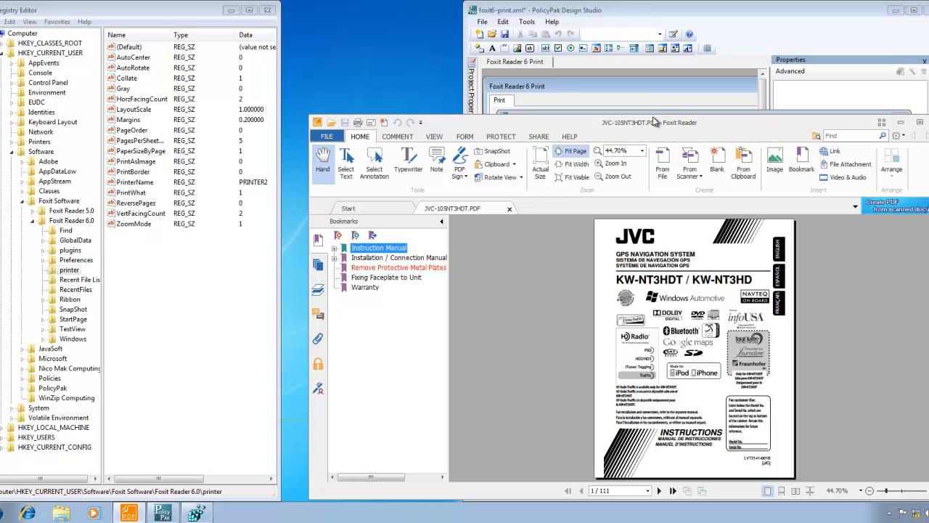
pyautogui.click(334, 138)
pyautogui.click(346, 276)
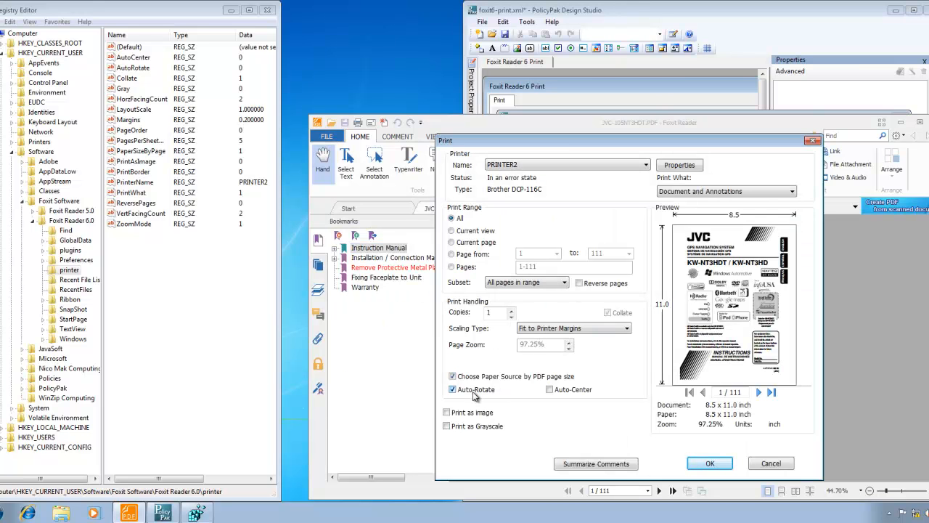
pyautogui.click(715, 466)
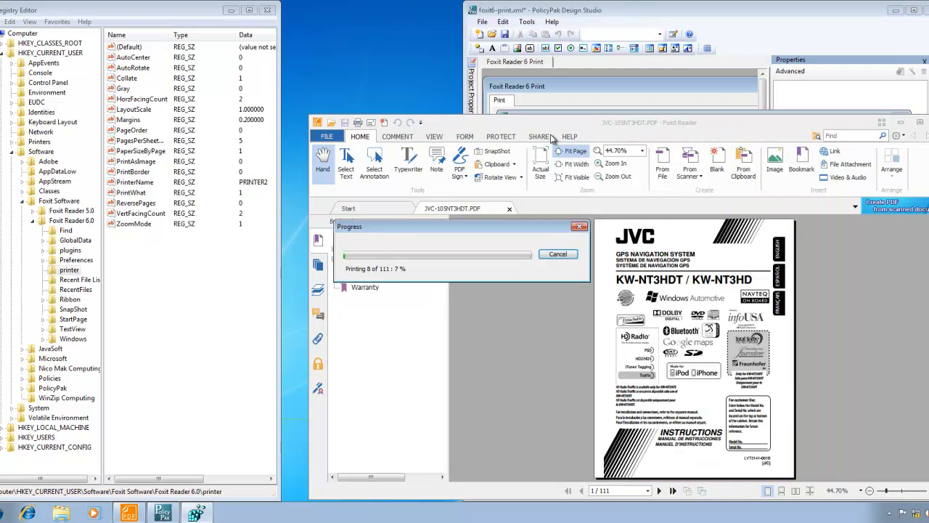
pyautogui.click(208, 277)
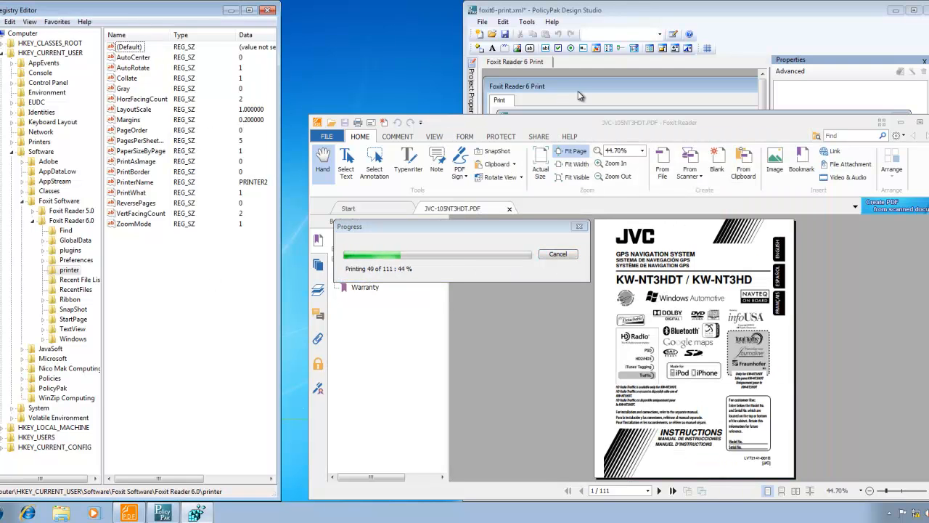
# - Advance the Auto-Rotate wizard to the unchecked state, disable Auto-Rotate in Foxit Reader's Print dialog, confirm the print and return to the wizard
pyautogui.click(578, 91)
pyautogui.click(834, 378)
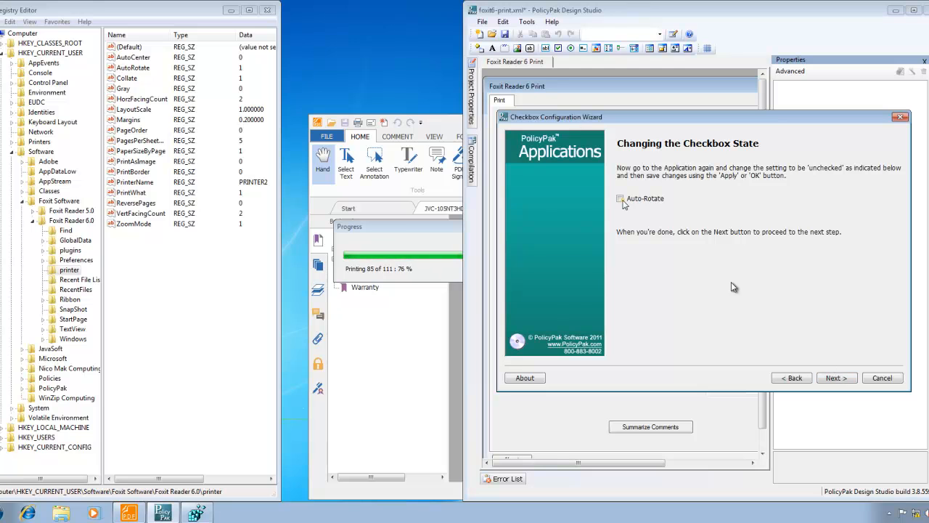
pyautogui.click(465, 290)
pyautogui.click(327, 136)
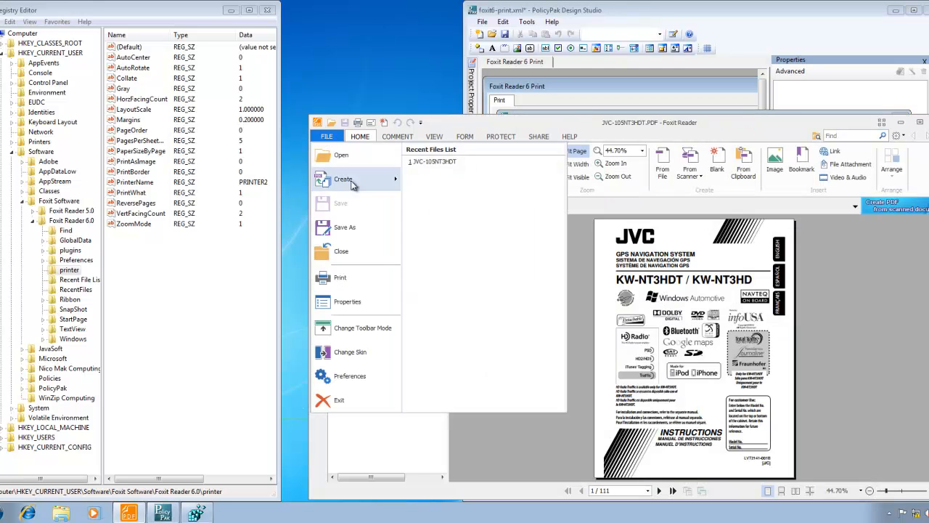
pyautogui.click(392, 274)
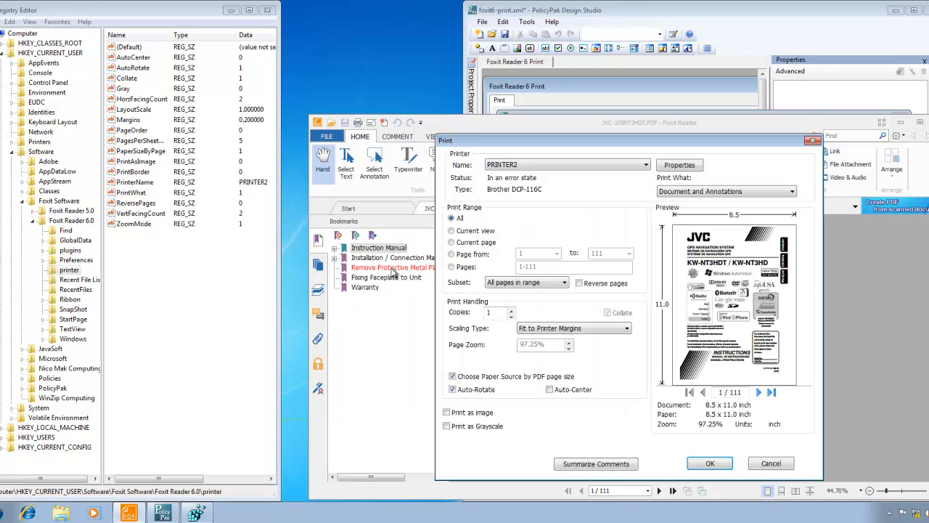
pyautogui.click(476, 389)
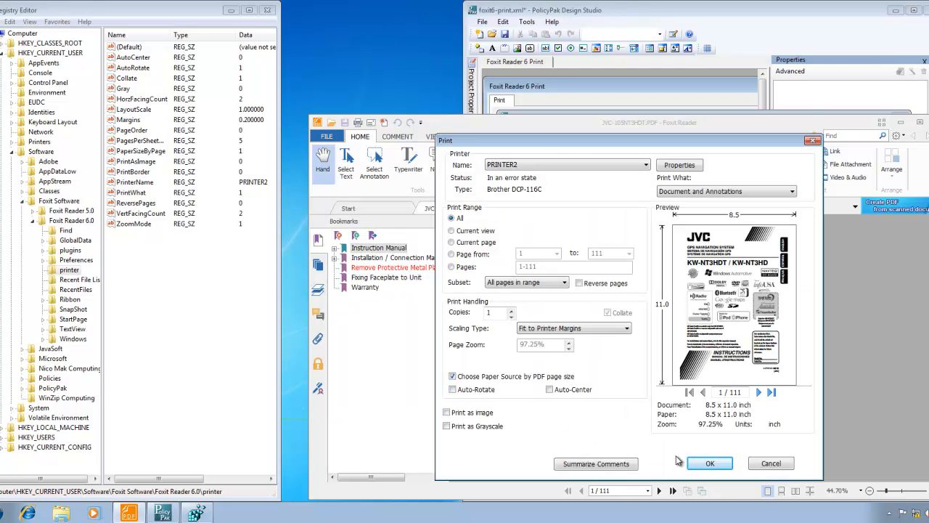
pyautogui.click(707, 465)
pyautogui.click(674, 99)
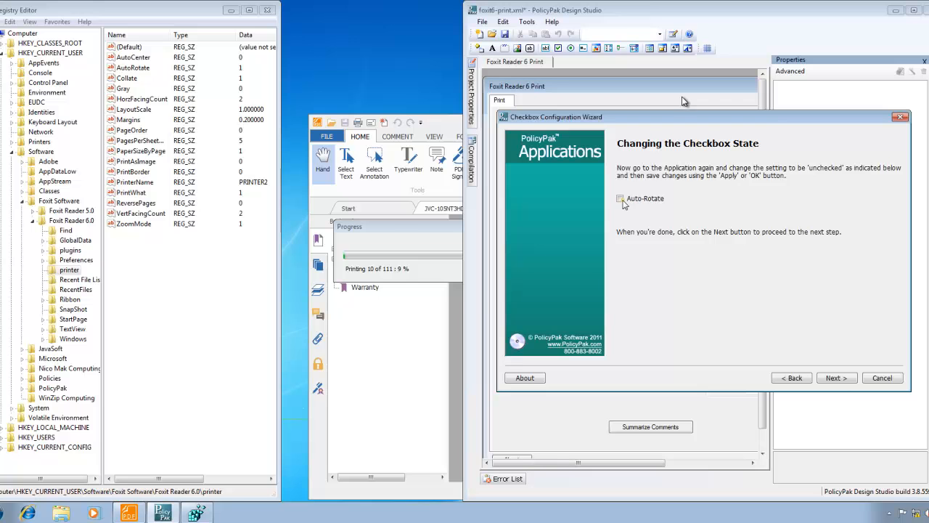
# - Complete the Auto-Rotate wizard, keeping unchecked as the checkbox's default state
pyautogui.click(837, 378)
pyautogui.click(835, 378)
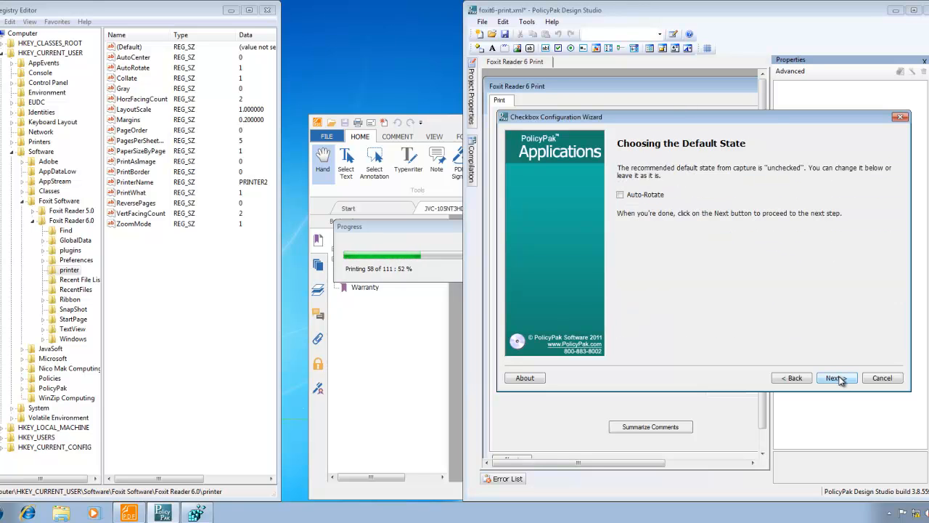
pyautogui.click(835, 379)
pyautogui.click(835, 378)
pyautogui.click(836, 378)
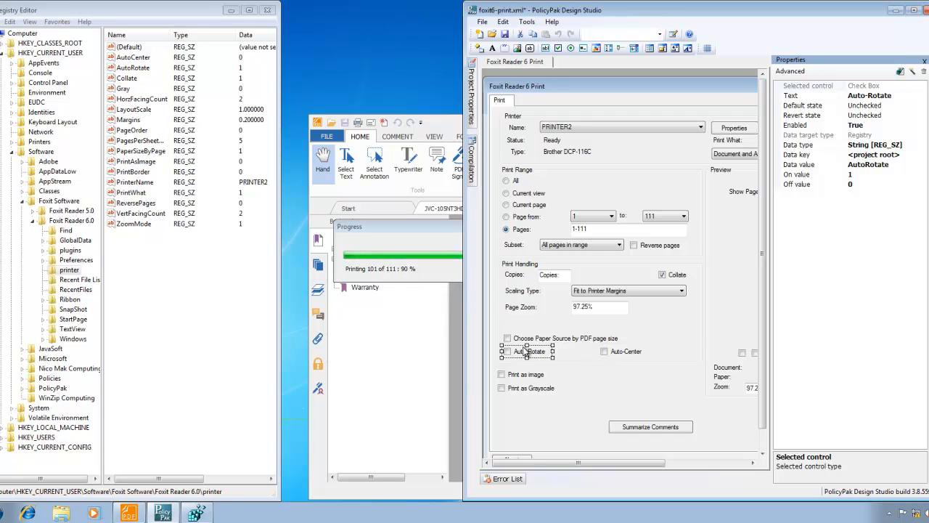
# - Show the Auto-Center checkbox's advanced properties and set its First Action to Registry
pyautogui.click(633, 351)
pyautogui.click(795, 70)
pyautogui.click(897, 244)
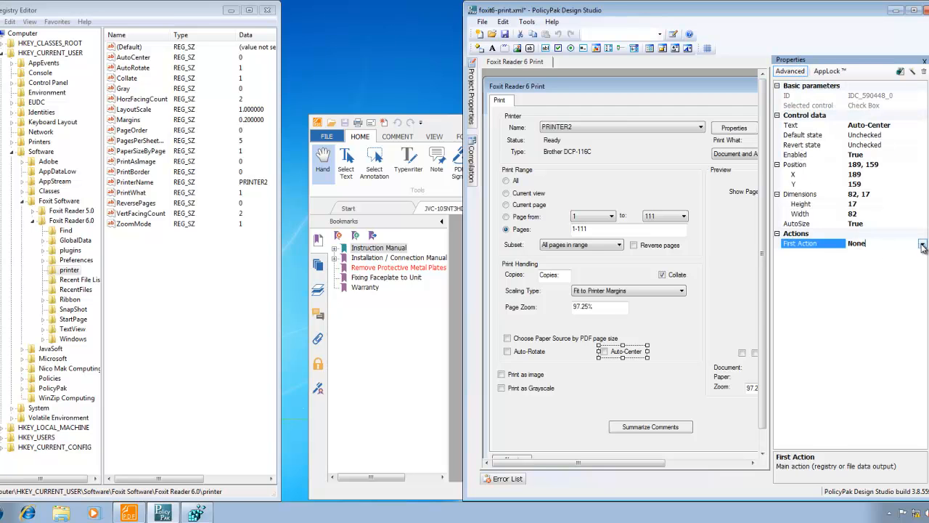
pyautogui.click(922, 245)
pyautogui.click(897, 263)
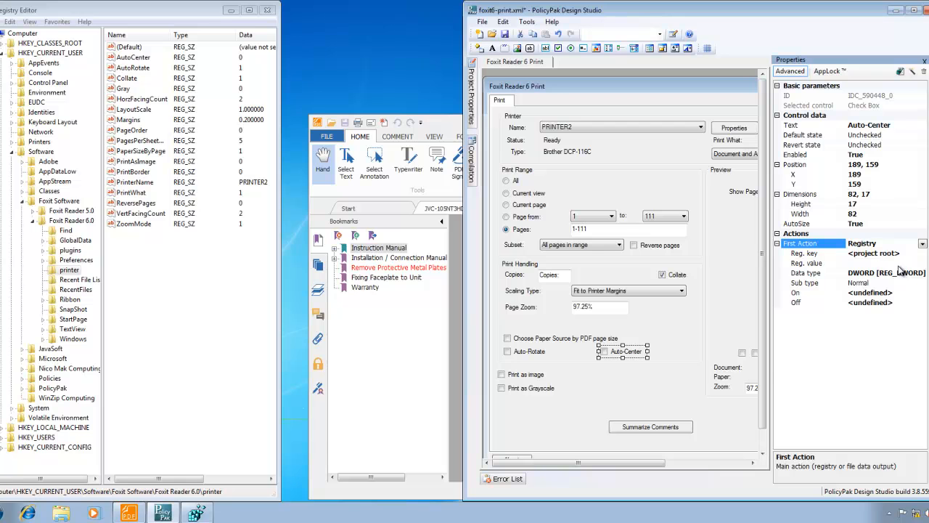
# - Link Auto-Center's registry action to the AutoCenter value of the printer key, without placing the current value
pyautogui.click(920, 264)
pyautogui.click(922, 263)
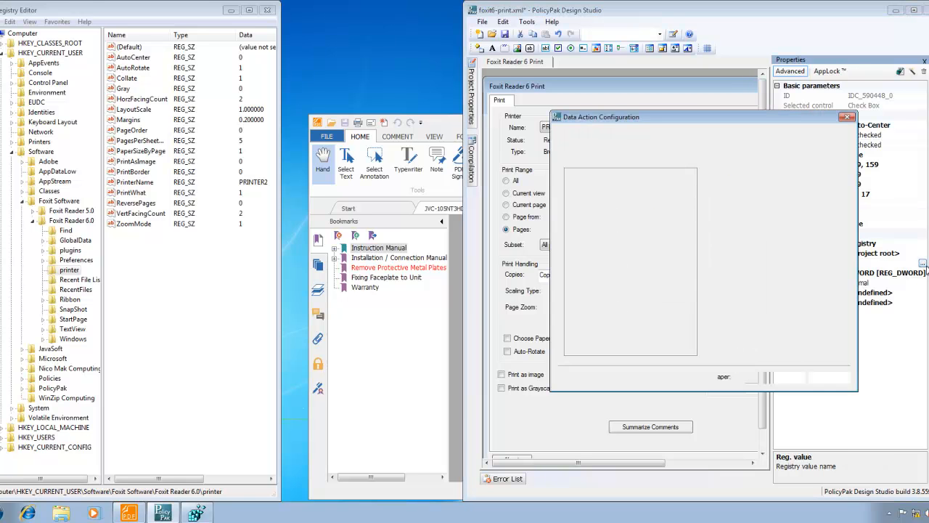
pyautogui.moveTo(726, 116); pyautogui.dragTo(697, 109)
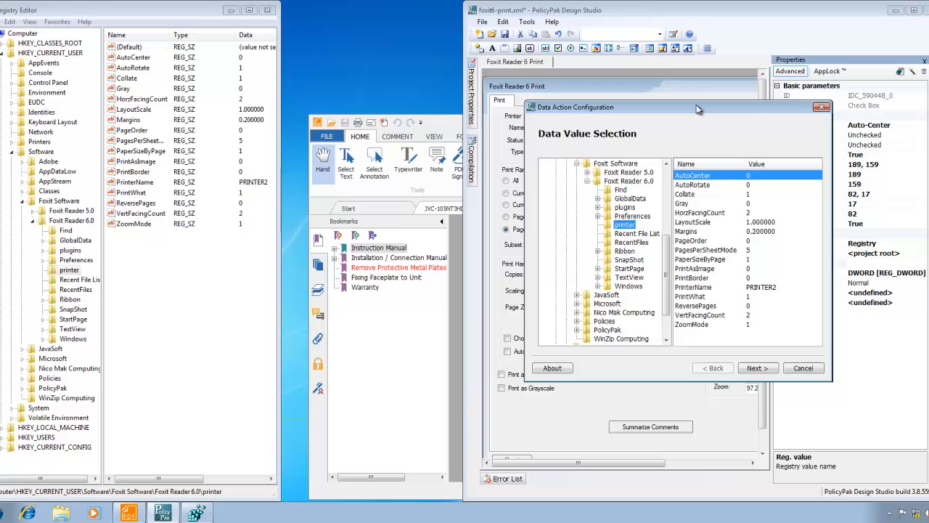
pyautogui.doubleClick(693, 178)
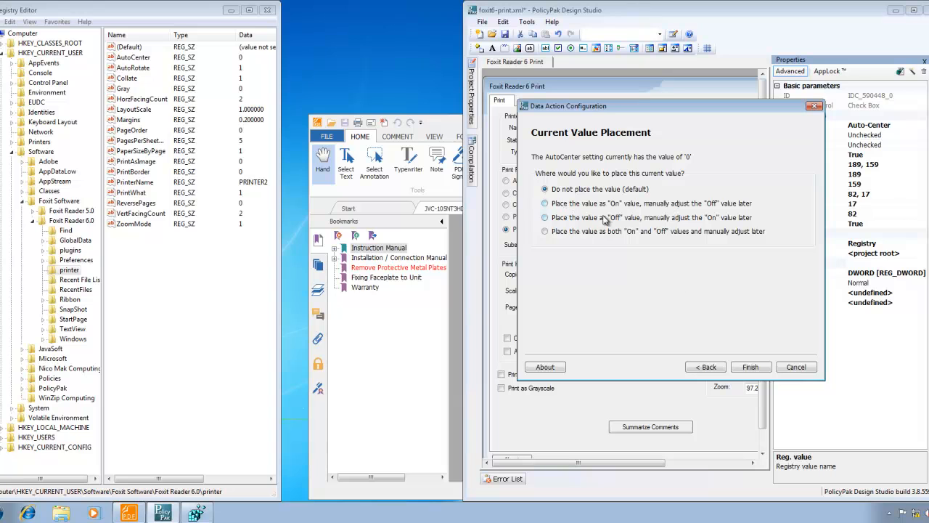
pyautogui.click(750, 366)
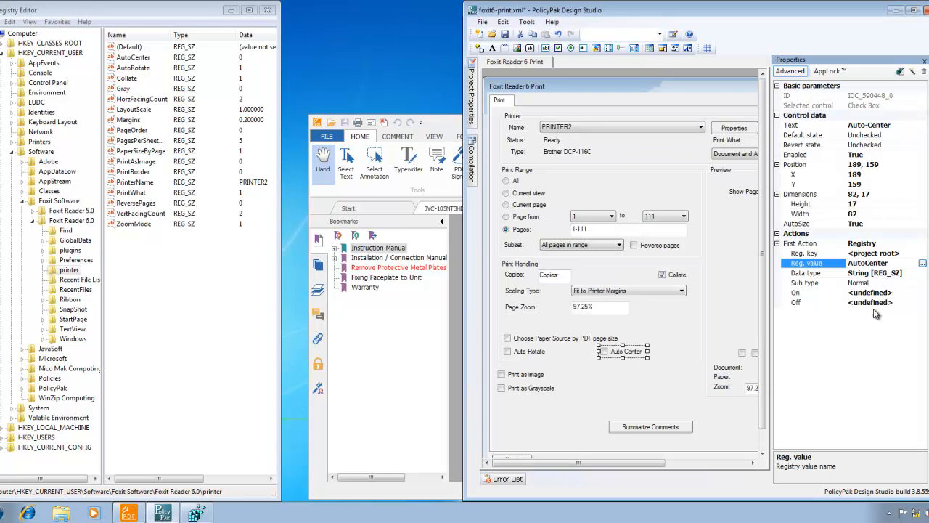
# - Set the Auto-Center checkbox's On value to 1 and its Off value to 0
pyautogui.click(899, 293)
pyautogui.moveTo(899, 293); pyautogui.dragTo(846, 293)
pyautogui.write('1')
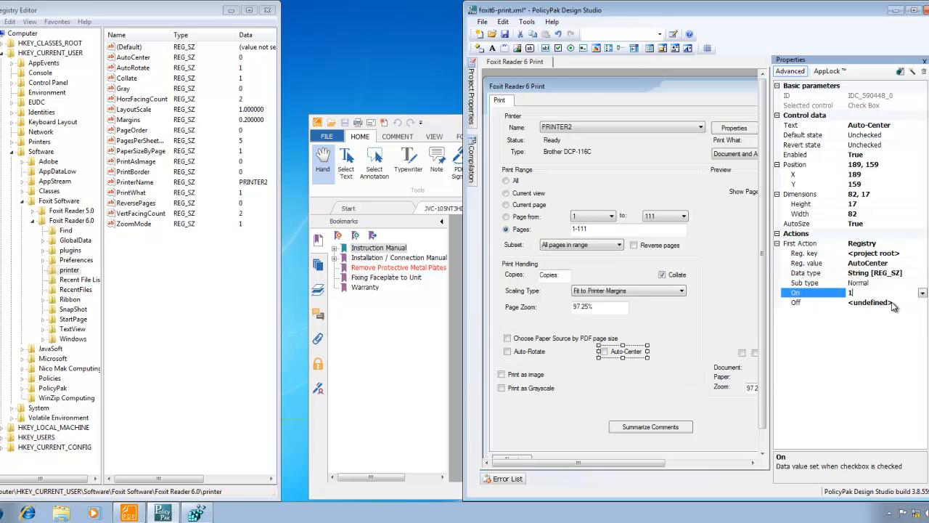
pyautogui.click(843, 302)
pyautogui.write('0')
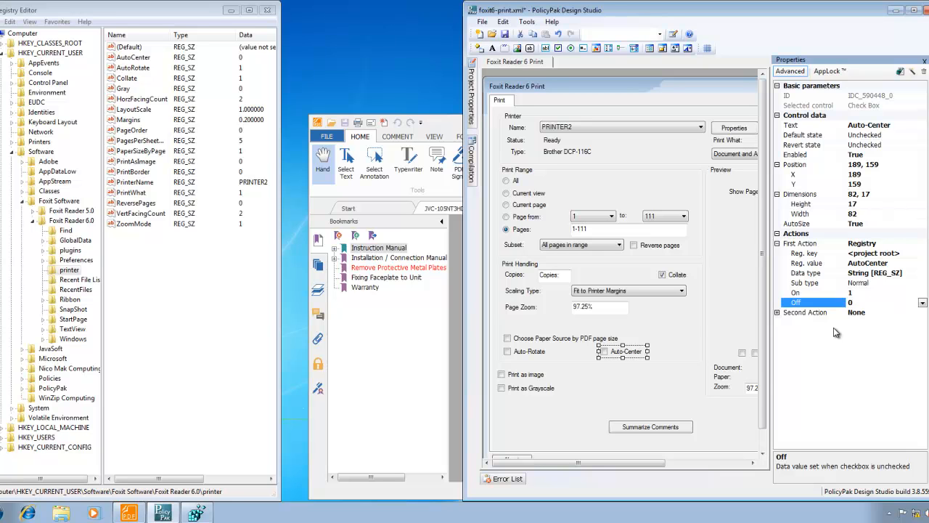
pyautogui.press('Return')
# - Set the Print as image checkbox's First Action to Registry and link it to the printer key's PrintAsImage value
pyautogui.click(513, 376)
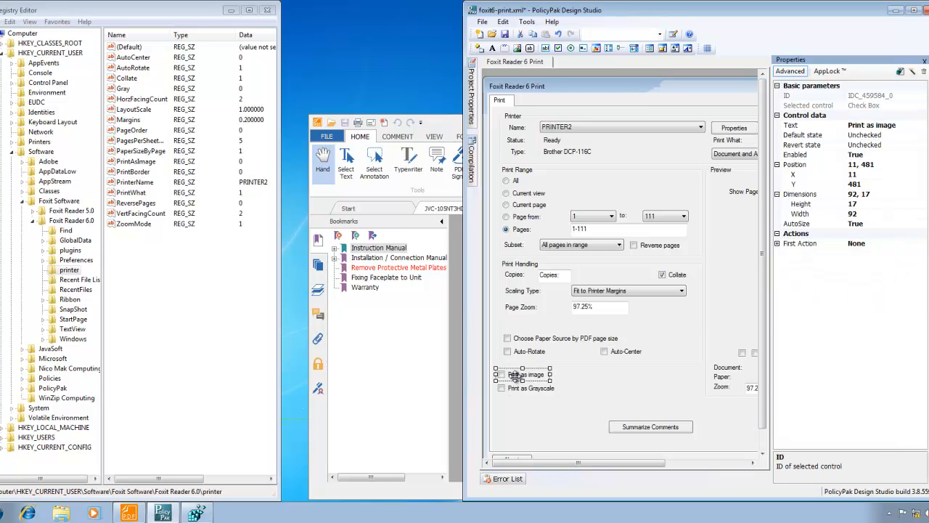
pyautogui.click(922, 245)
pyautogui.click(922, 246)
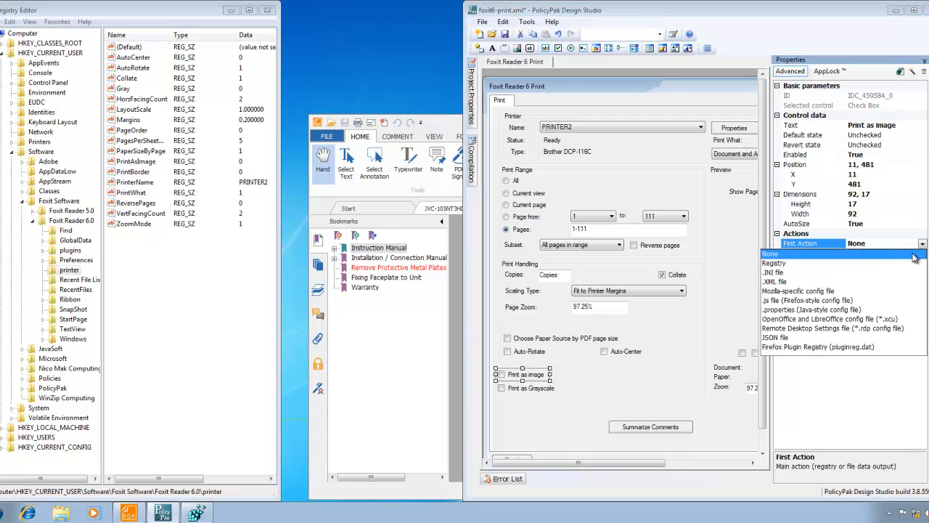
pyautogui.click(911, 264)
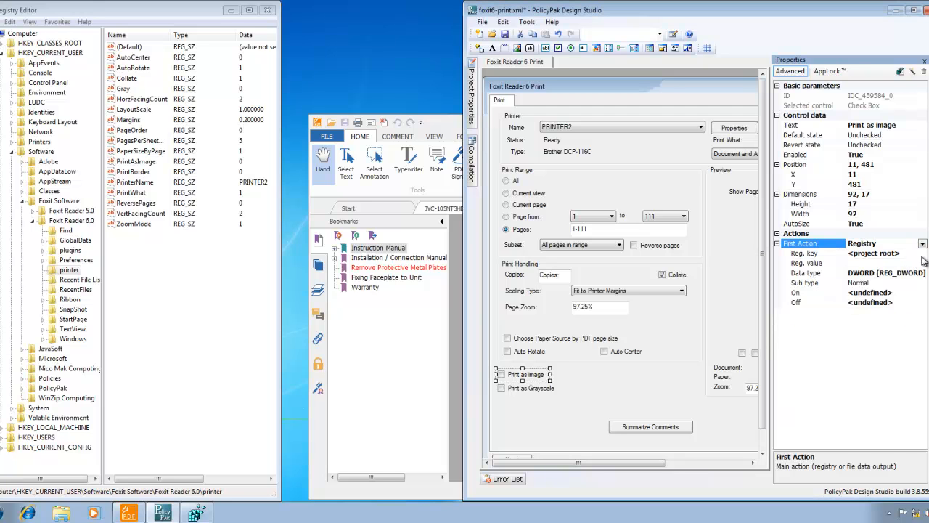
pyautogui.click(922, 262)
pyautogui.click(922, 263)
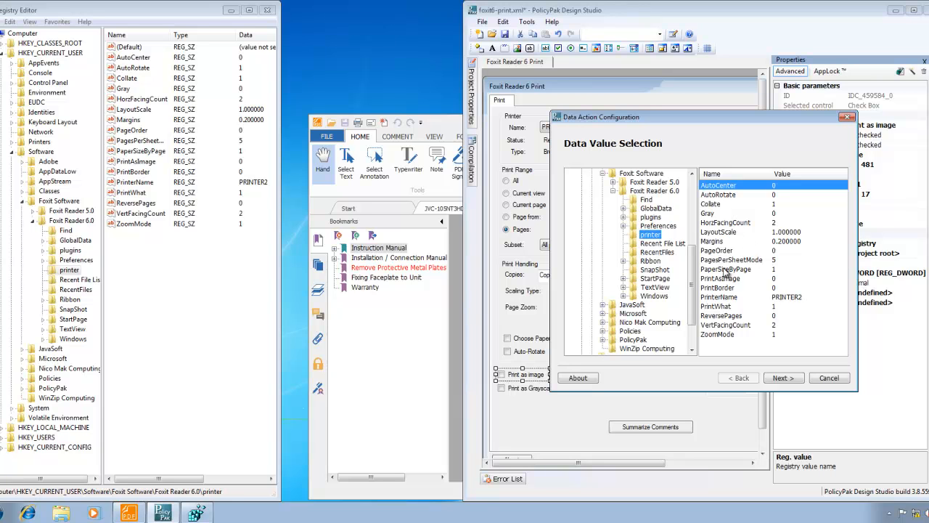
pyautogui.doubleClick(731, 280)
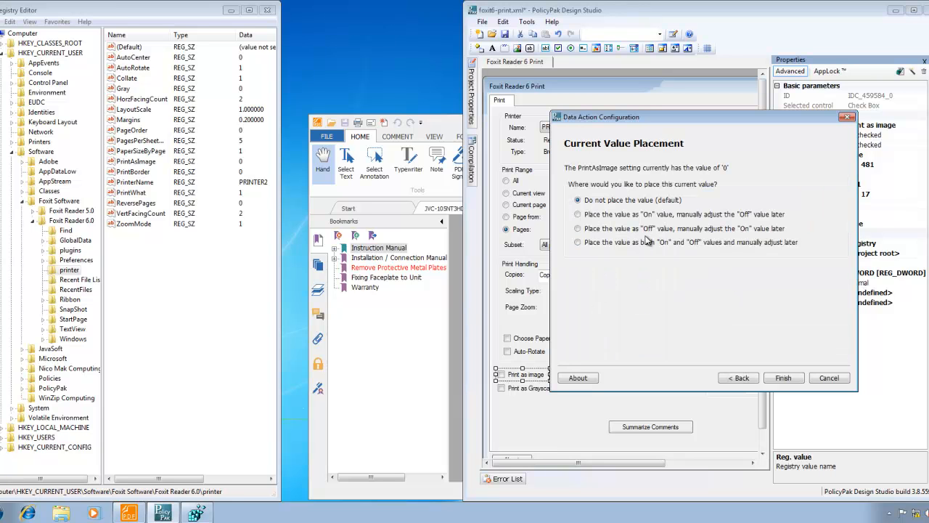
pyautogui.click(784, 379)
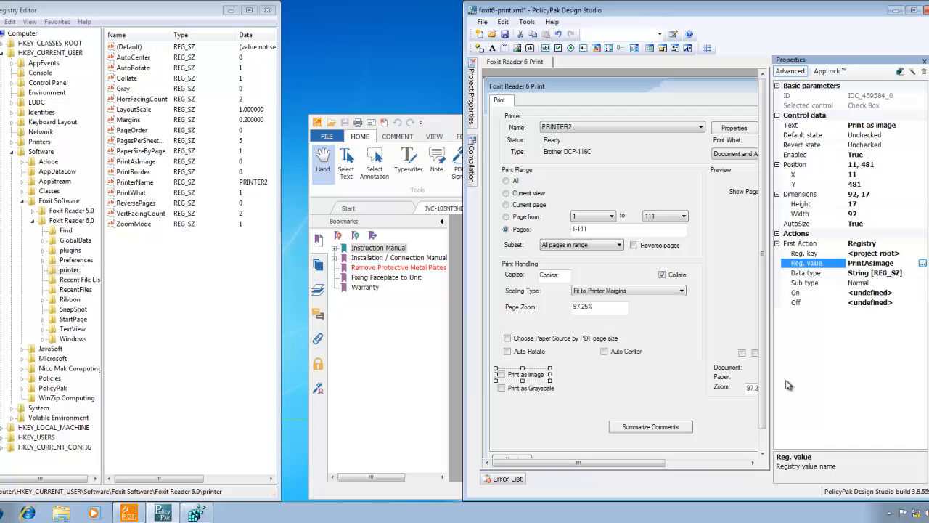
# - Set the Print as image checkbox's On value to 1 and open its Off value for editing
pyautogui.click(902, 293)
pyautogui.write('1')
pyautogui.click(899, 302)
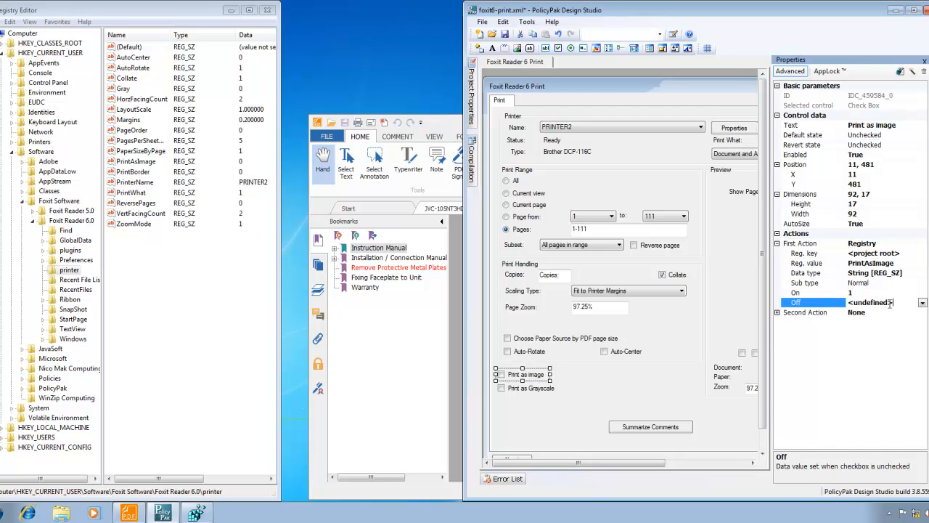
# - Set the Print as Grayscale checkbox's First Action to Registry and link it to the printer key's Gray value
pyautogui.click(512, 390)
pyautogui.click(512, 388)
pyautogui.click(897, 244)
pyautogui.click(921, 243)
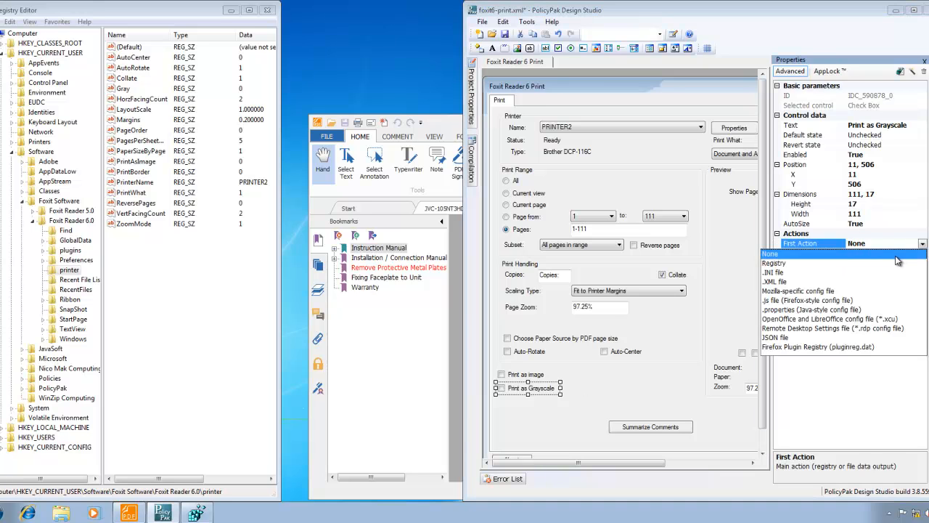
pyautogui.click(900, 262)
pyautogui.click(910, 261)
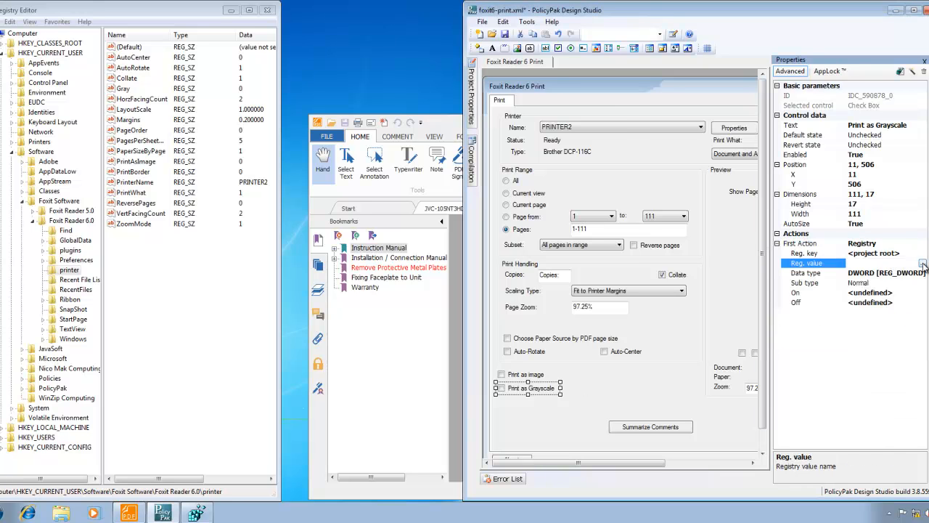
pyautogui.click(922, 264)
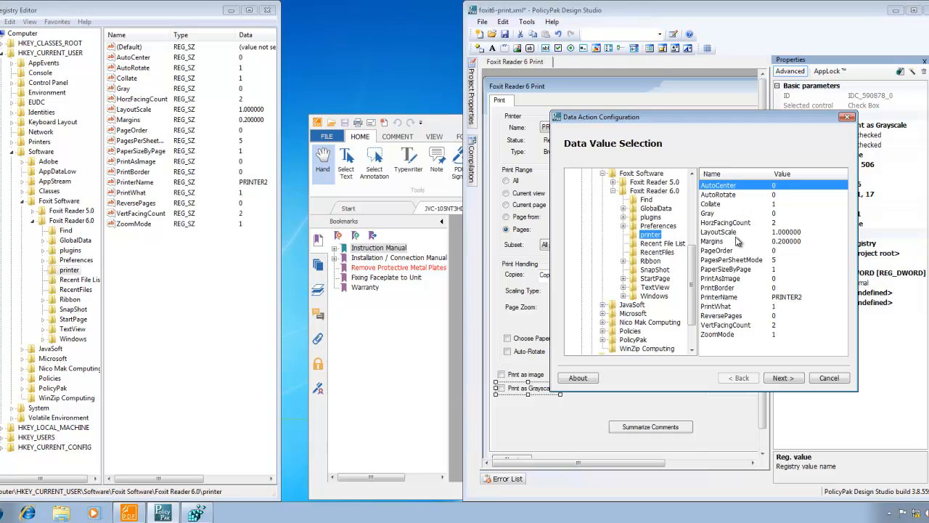
pyautogui.doubleClick(722, 214)
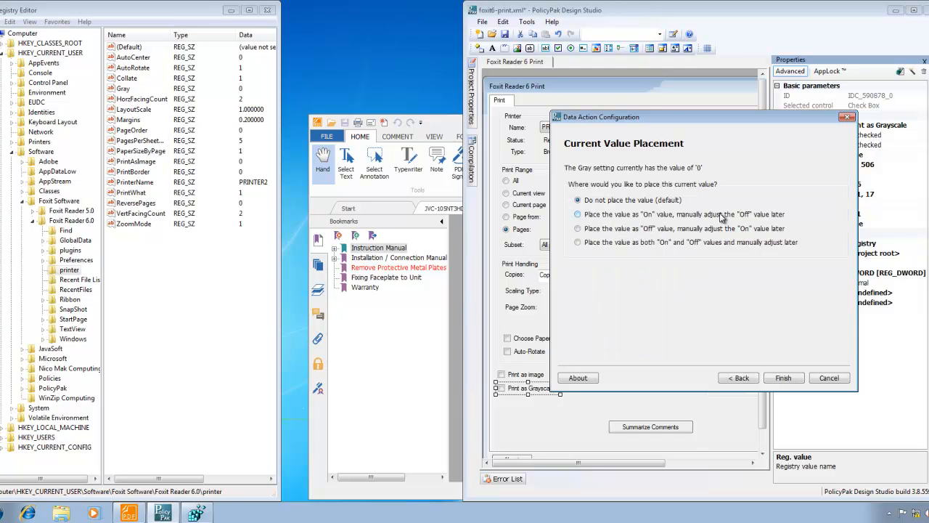
pyautogui.click(778, 378)
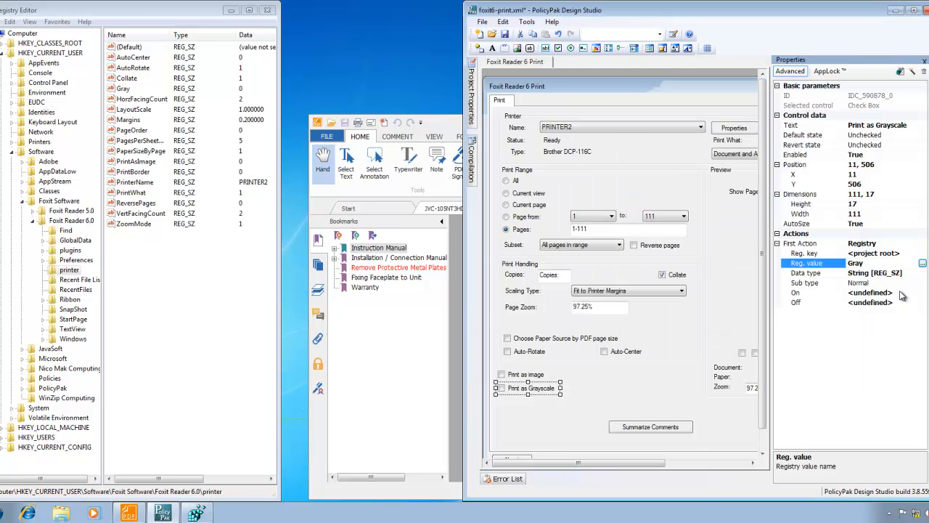
# - Set the Print as Grayscale checkbox's On value to 1 and its Off value to 0
pyautogui.click(900, 292)
pyautogui.write('1')
pyautogui.click(898, 302)
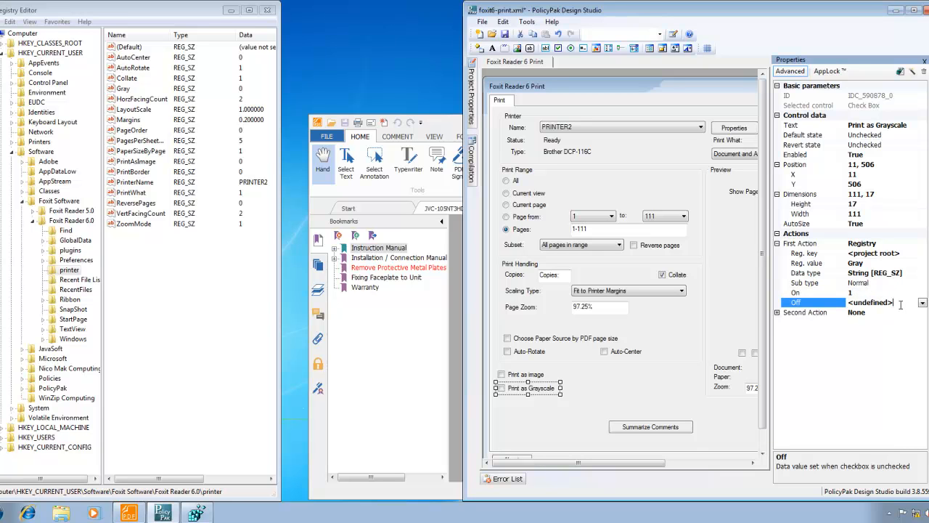
pyautogui.write('0')
# - Set the Reverse pages checkbox's First Action to Registry and link it to the printer key's ReversePages value
pyautogui.click(674, 246)
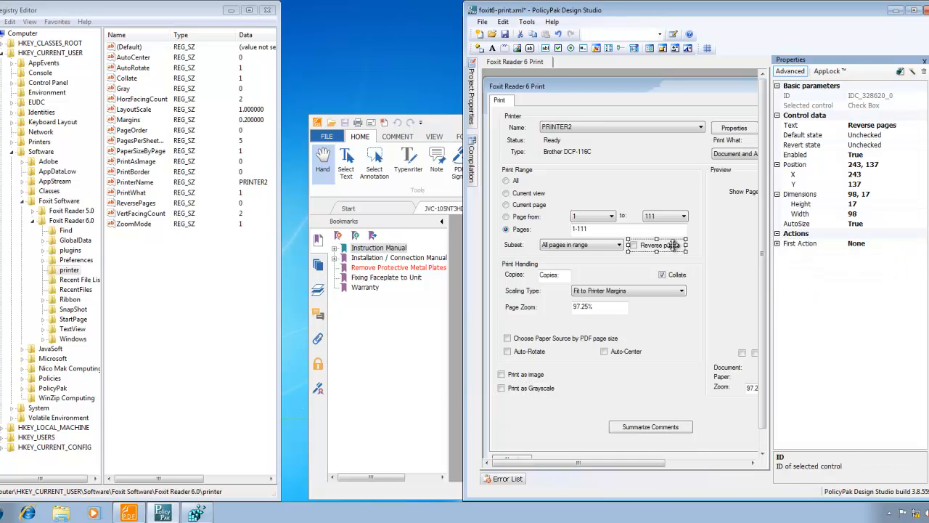
pyautogui.click(899, 243)
pyautogui.click(921, 243)
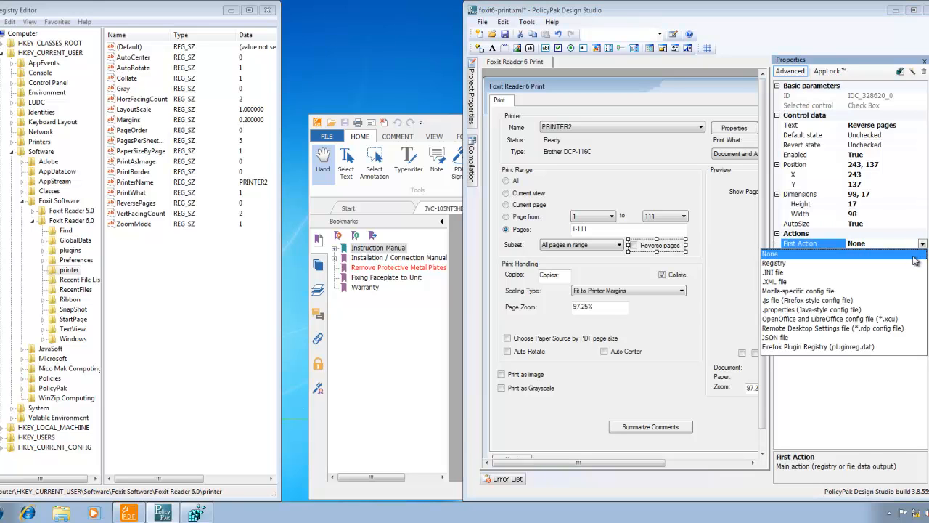
pyautogui.click(913, 265)
pyautogui.click(913, 263)
pyautogui.click(923, 263)
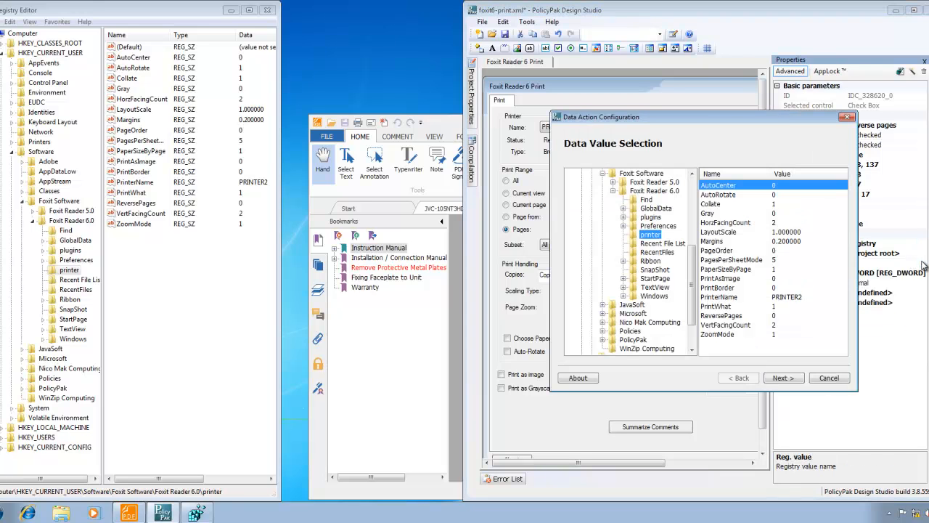
pyautogui.doubleClick(726, 314)
pyautogui.click(782, 378)
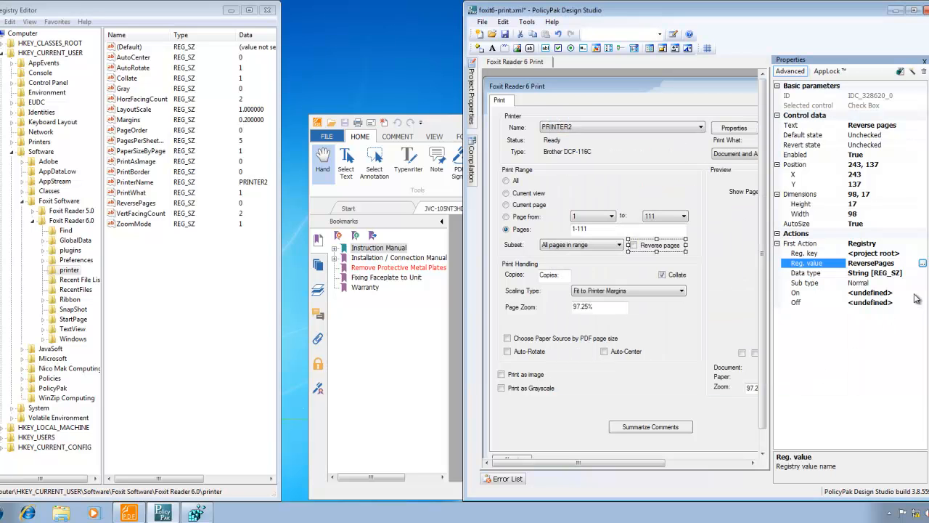
# - Set the Reverse pages checkbox's On value to 1 and its Off value to 0
pyautogui.click(900, 292)
pyautogui.write('1')
pyautogui.click(885, 303)
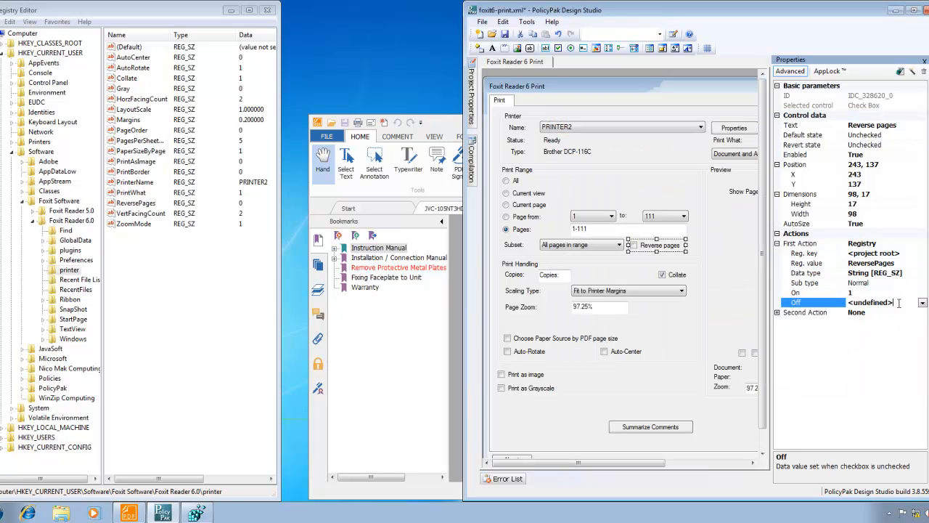
pyautogui.write('0')
# - Clear the Default and Revert values of the text box beside the Copies label
pyautogui.click(567, 275)
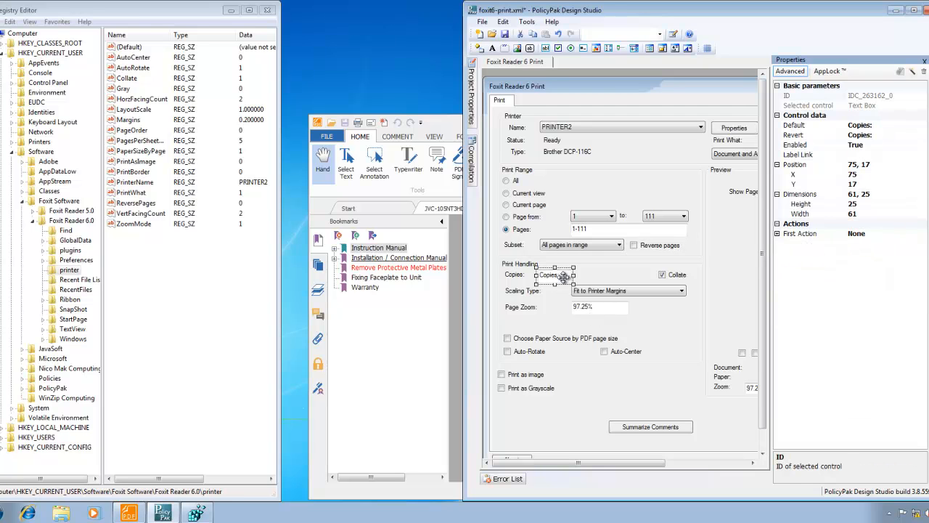
pyautogui.click(886, 125)
pyautogui.press('Delete')
pyautogui.moveTo(882, 135); pyautogui.dragTo(838, 133)
pyautogui.press('Delete')
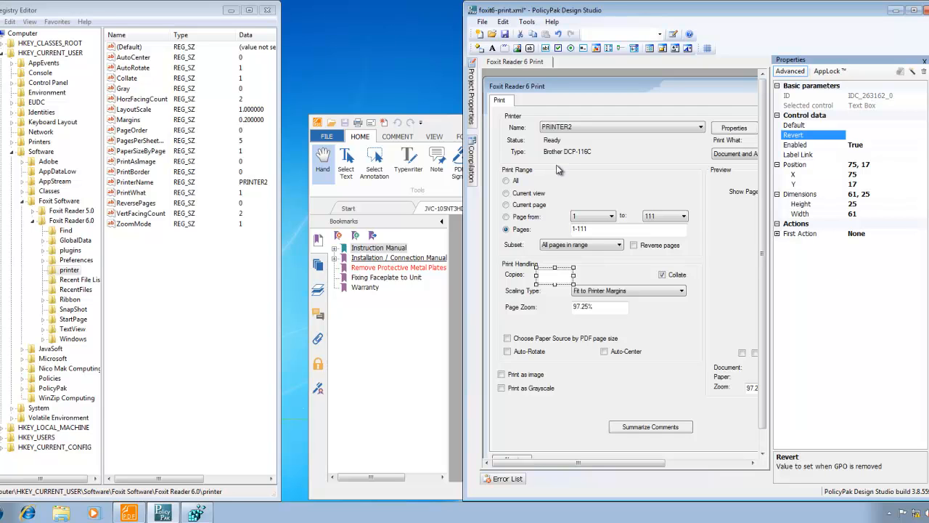
# - Save the foxit6-print.xml project and try to compile it into pp-foxit6-print.dll at the standard location
pyautogui.click(482, 22)
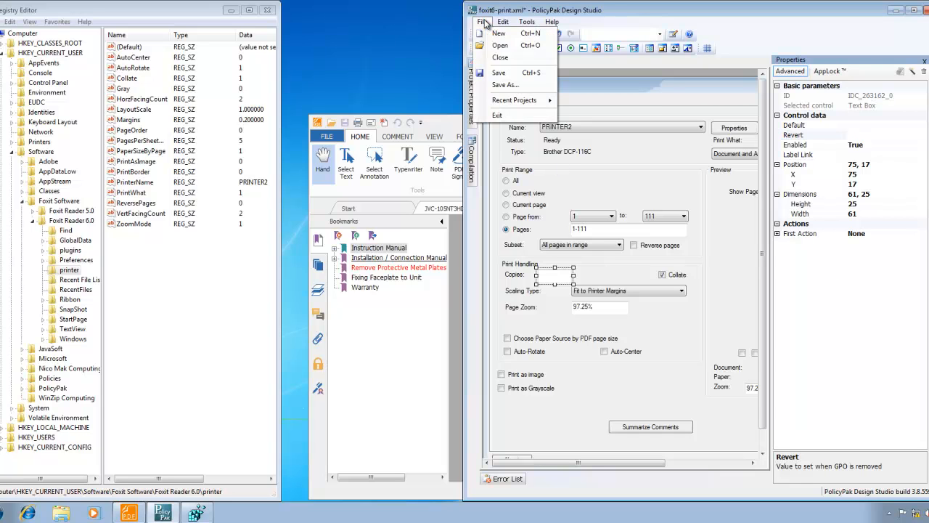
pyautogui.click(500, 73)
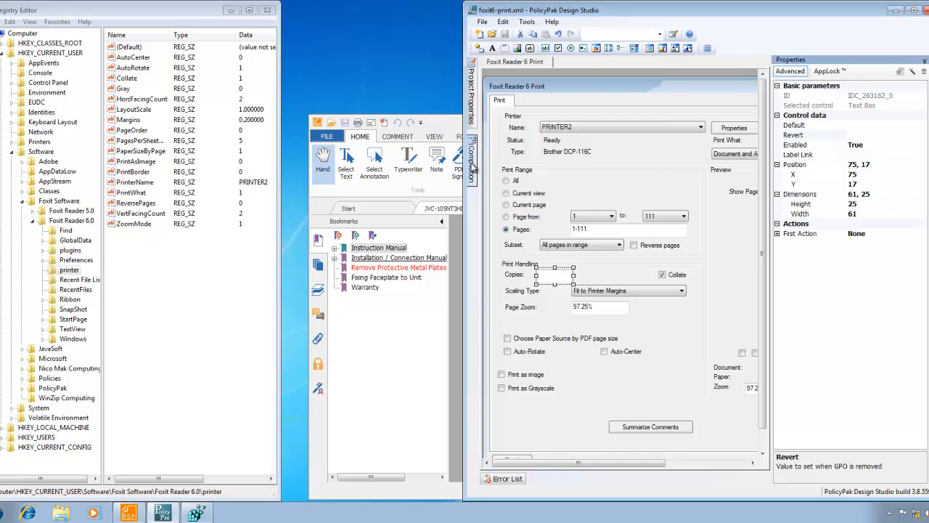
pyautogui.moveTo(473, 163)
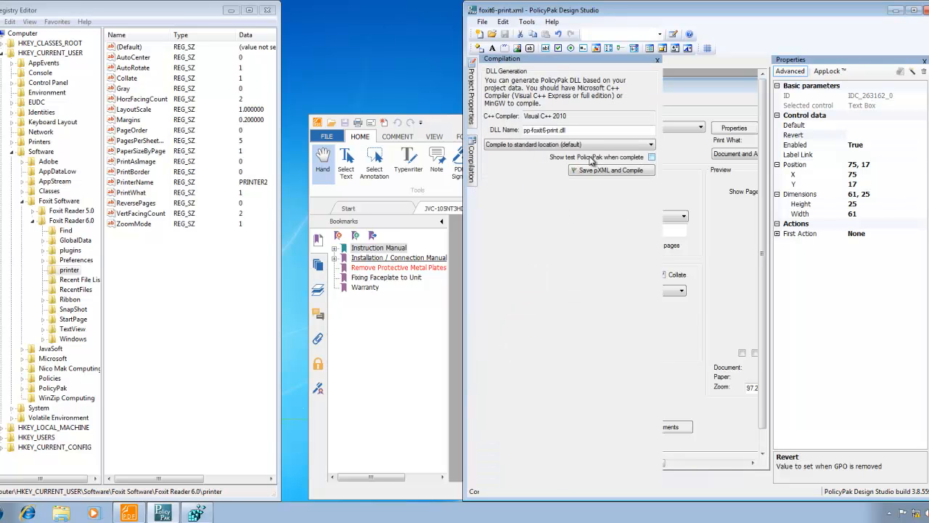
pyautogui.click(611, 171)
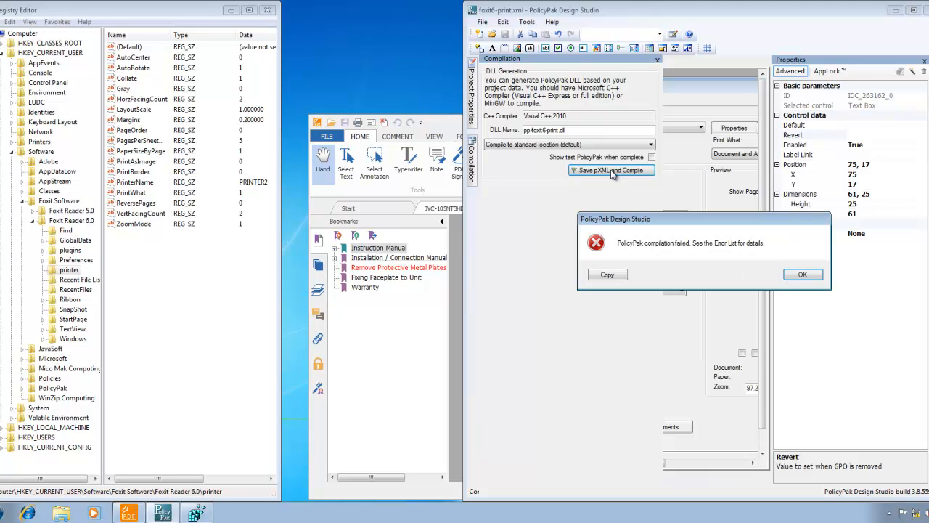
pyautogui.click(621, 279)
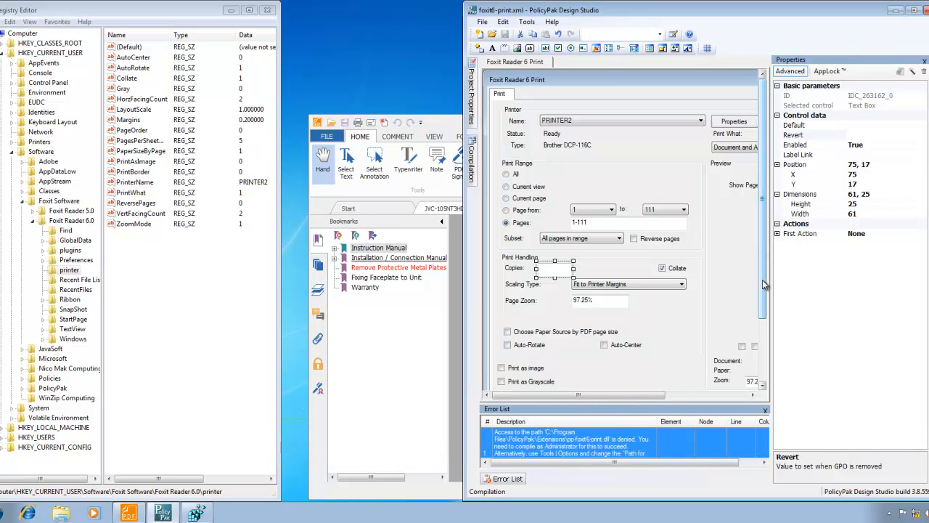
pyautogui.moveTo(762, 299); pyautogui.dragTo(760, 258)
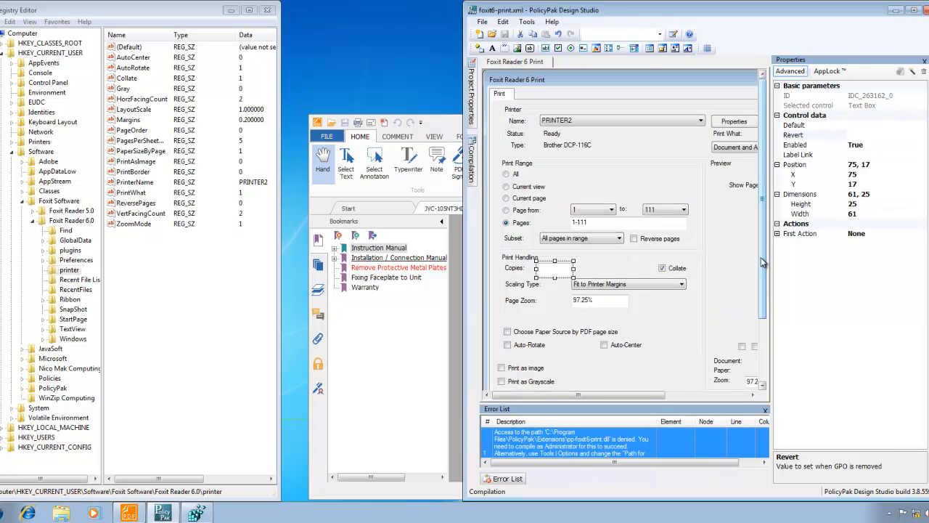